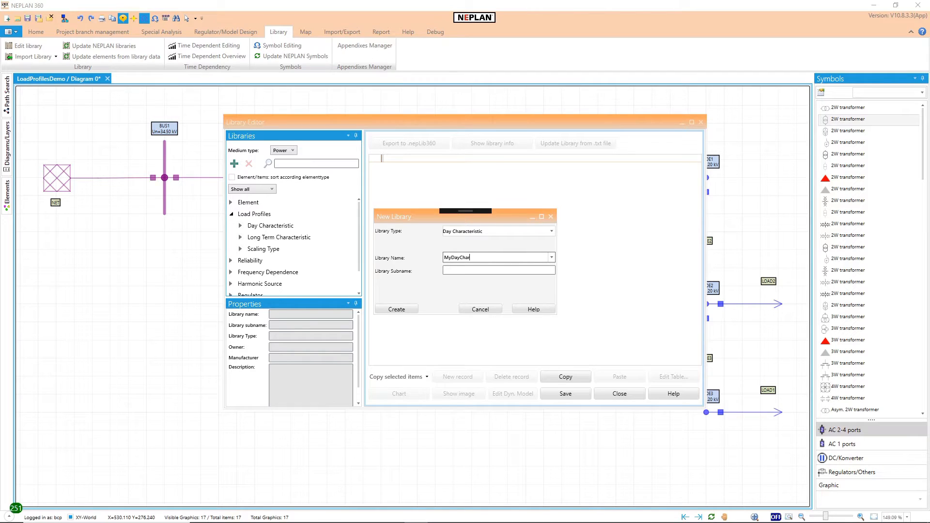
Step: Give the Day Characteristic library MyDayChar the subname Demo and create it
click(462, 270)
click(397, 310)
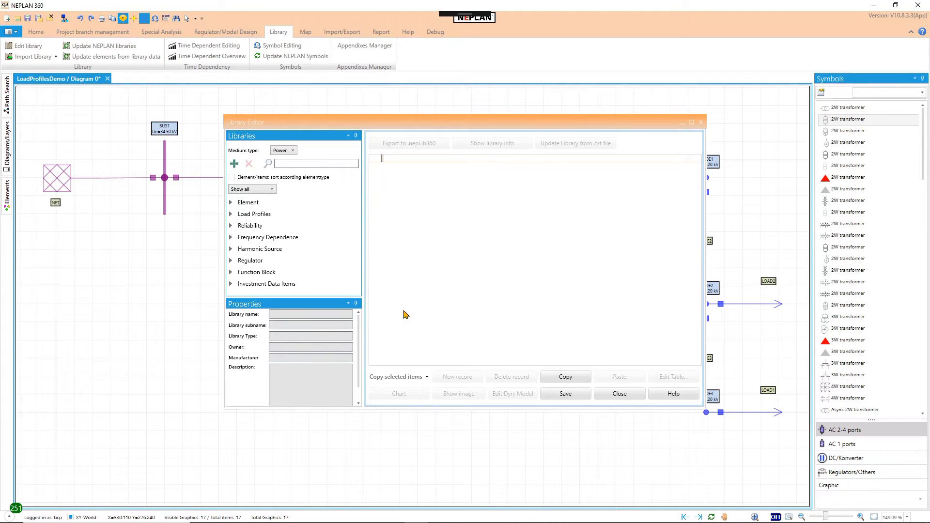
Step: Create a new Long Term Characteristic library named MyLongTermChar with the subname Demo
click(235, 163)
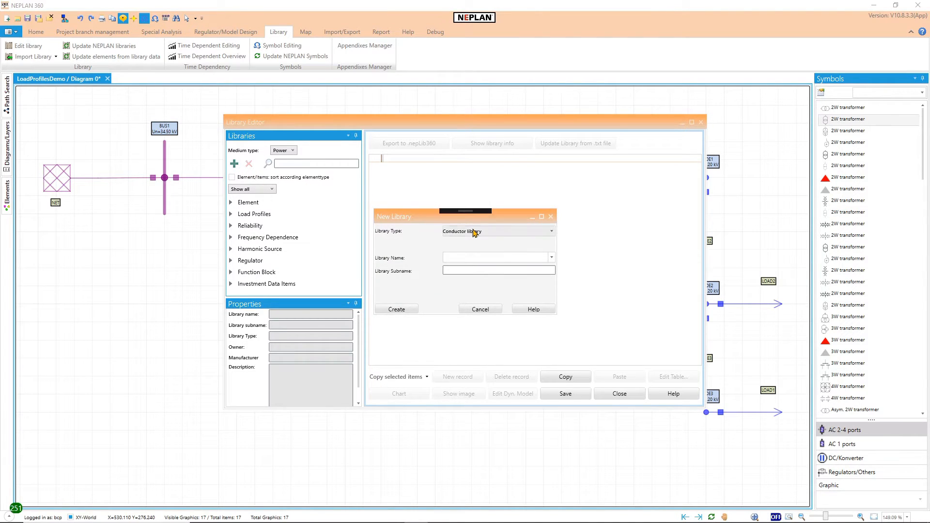
click(475, 232)
key(l)
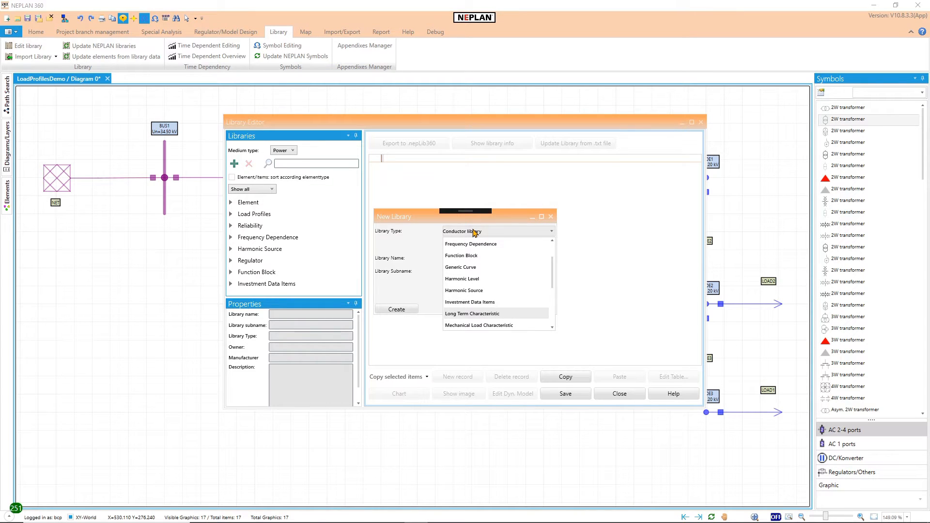
click(487, 314)
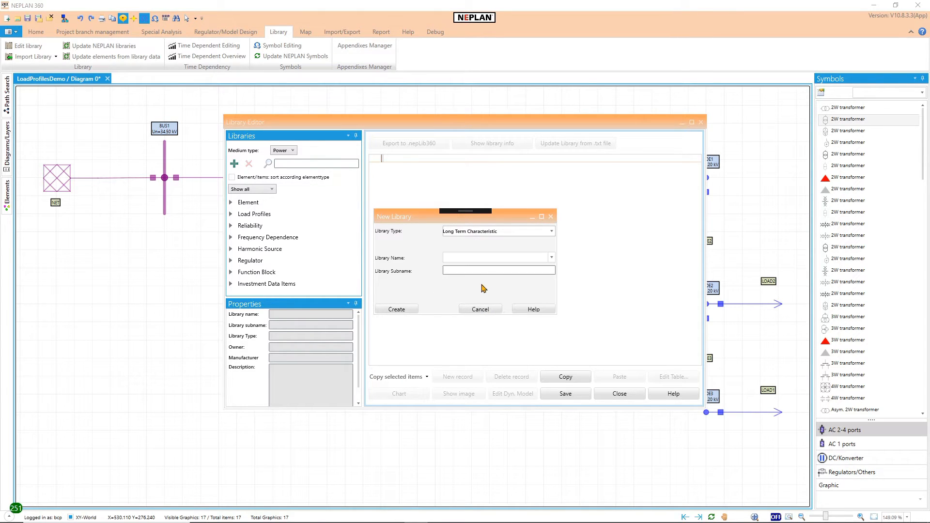
text(MyLongTermChar)
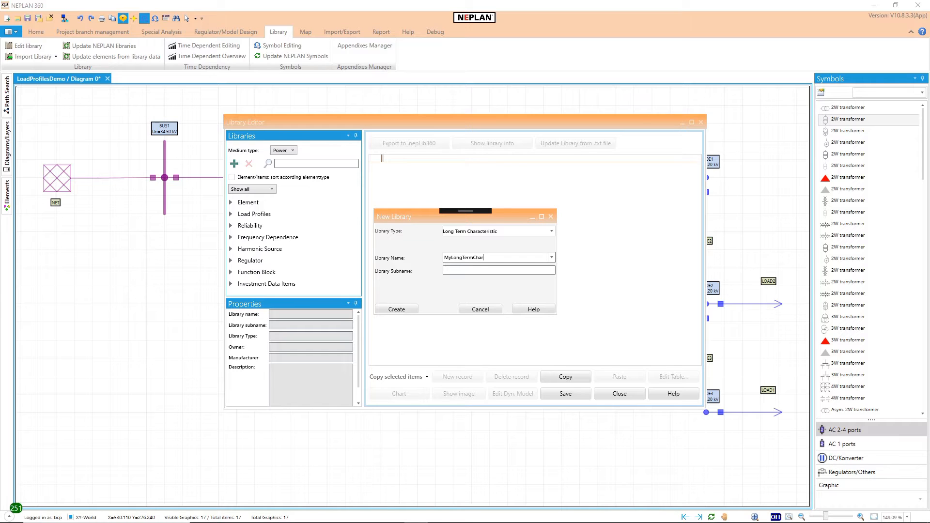
click(477, 270)
text(Demo)
click(410, 309)
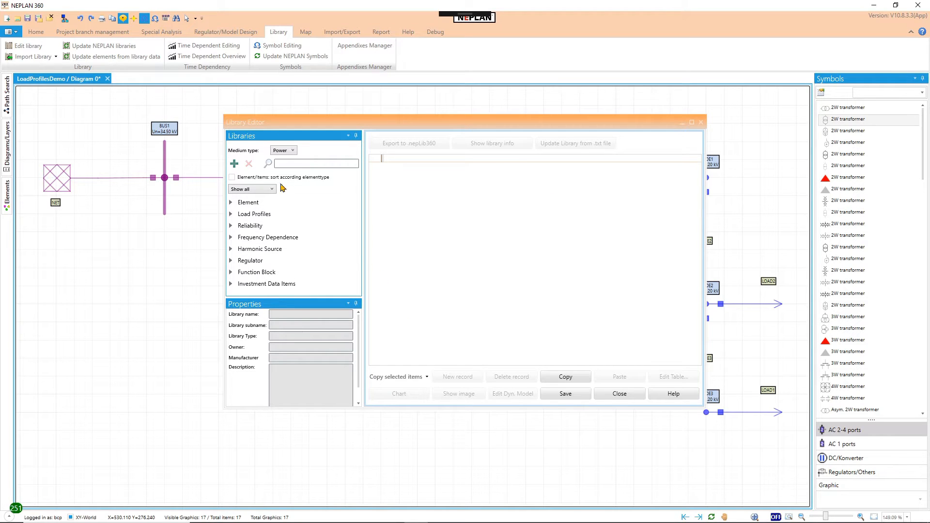
Step: Create a new Scaling Type library named MyScalingTypes, filling in its subname as well
click(236, 166)
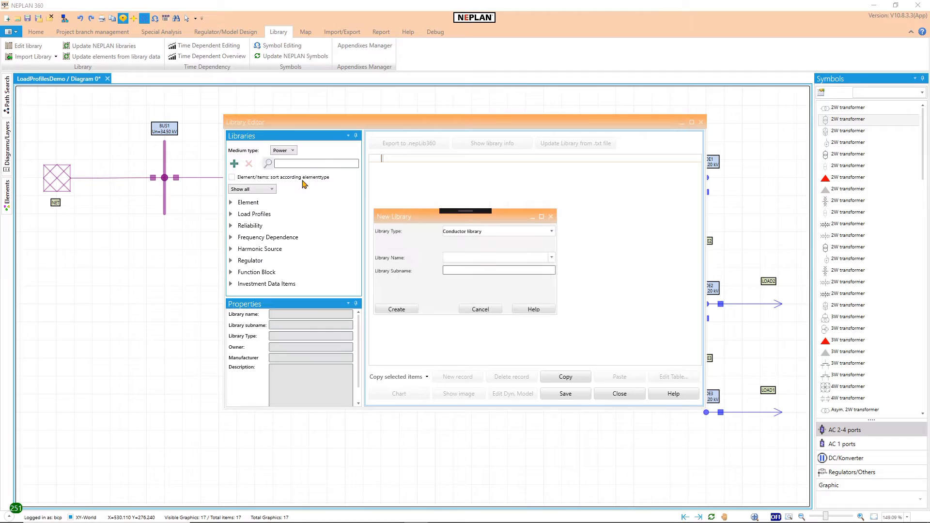
click(458, 232)
scroll(461, 245, down, 3)
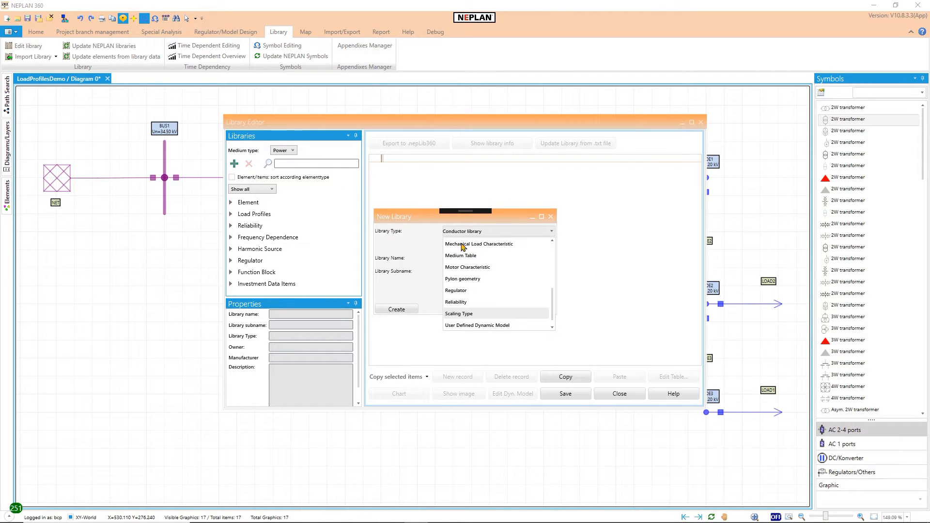
click(467, 314)
click(467, 257)
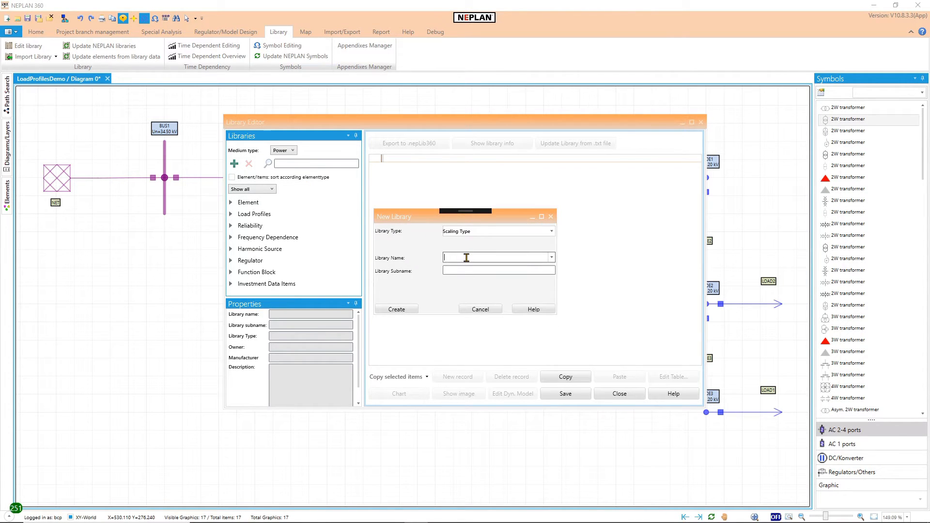
text(MyScalingTypes)
click(470, 270)
click(411, 309)
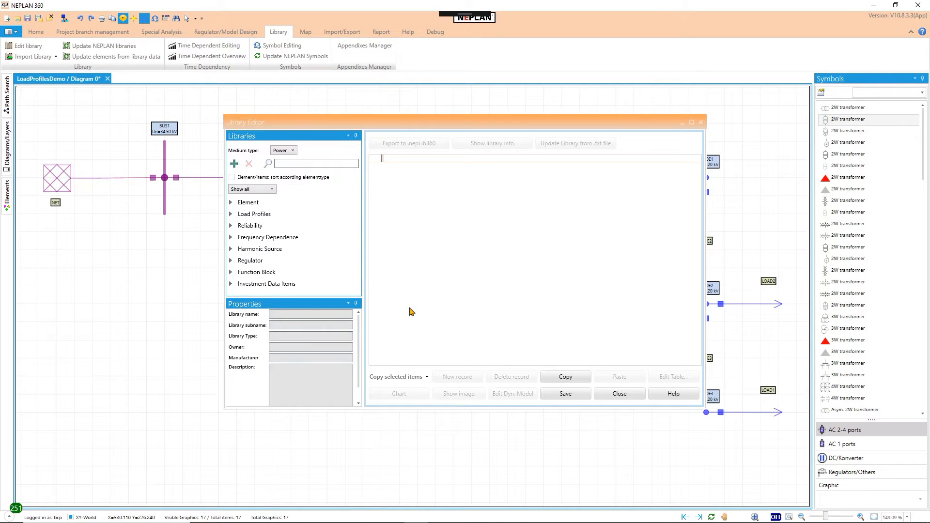
Step: Check the Day Characteristic, Long Term Characteristic and Scaling Type groups under Load Profiles for the newly created libraries
click(231, 216)
click(239, 226)
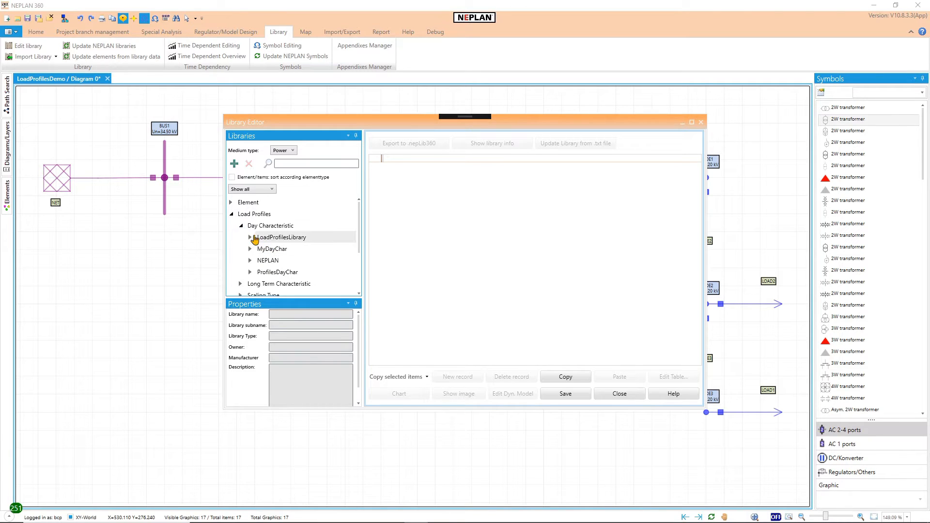
click(241, 227)
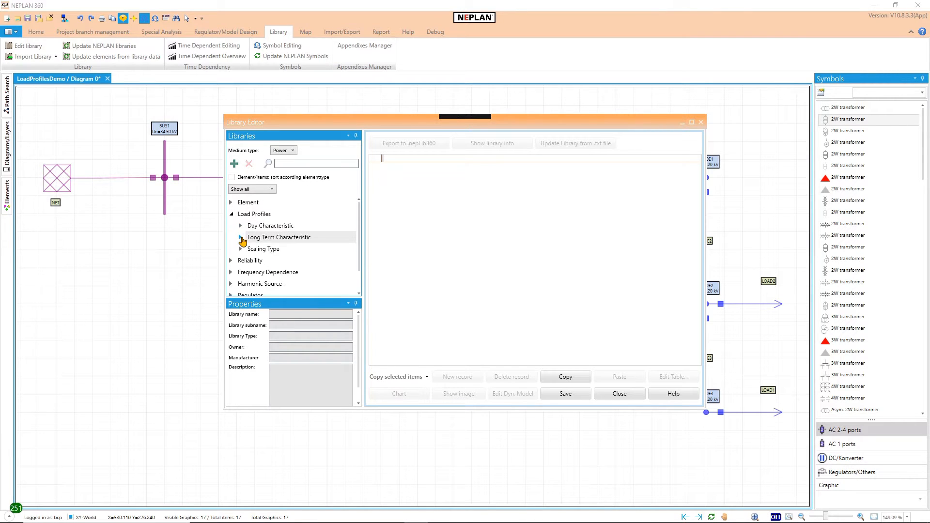
click(242, 238)
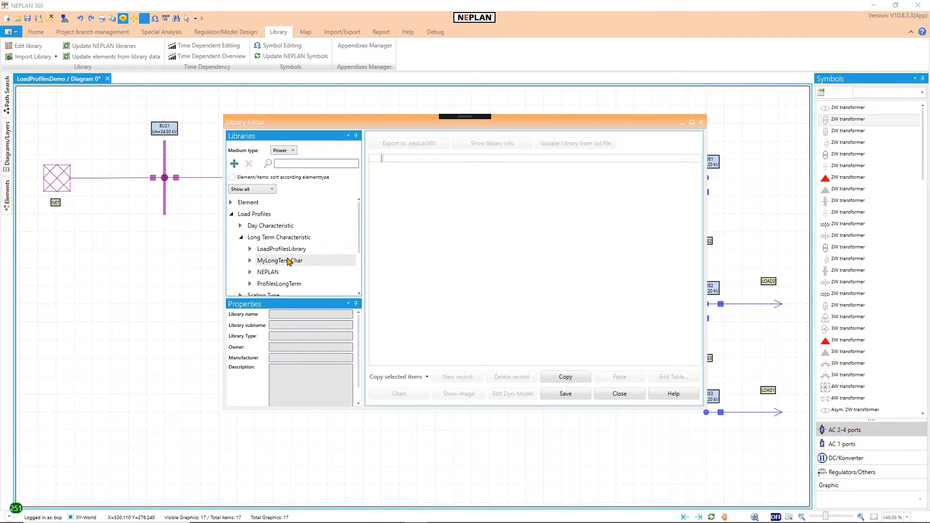
click(241, 239)
click(241, 249)
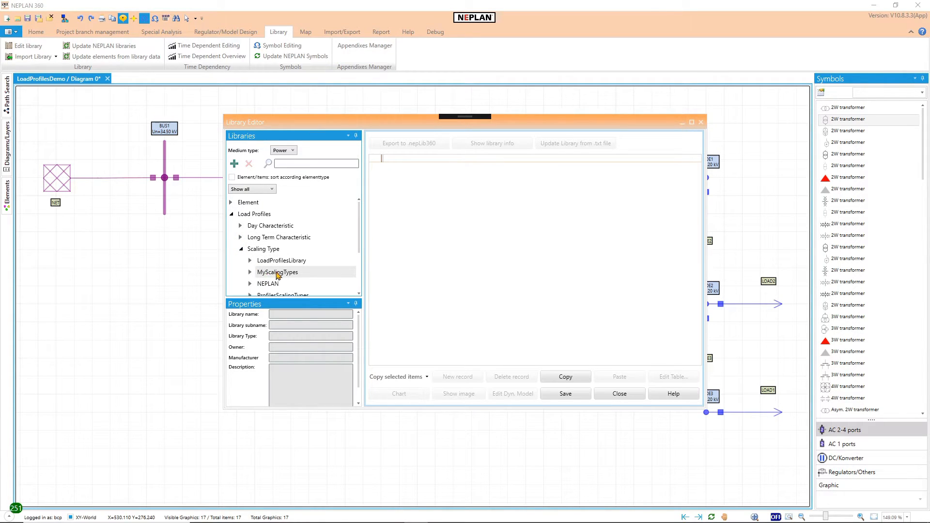
click(240, 249)
Step: Add a new record to the Demo sublibrary of MyDayChar and name it df_house1
click(241, 227)
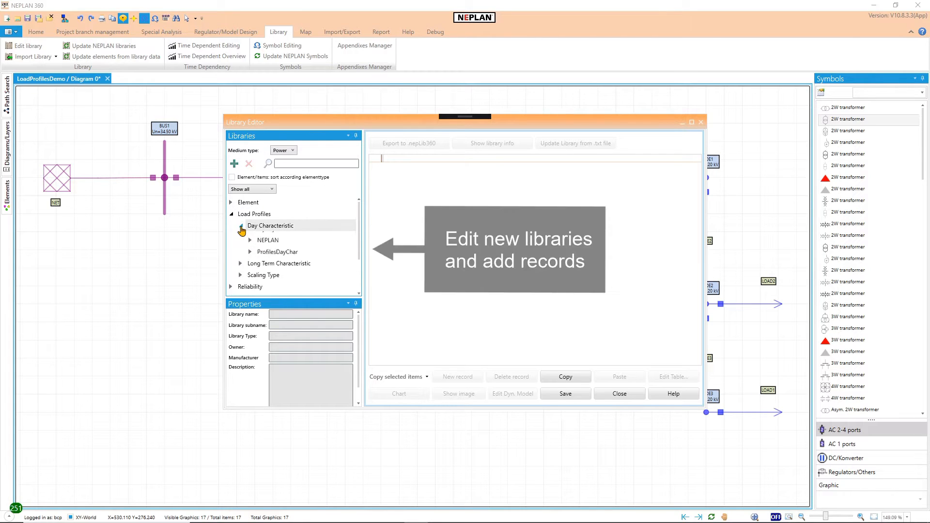
click(250, 249)
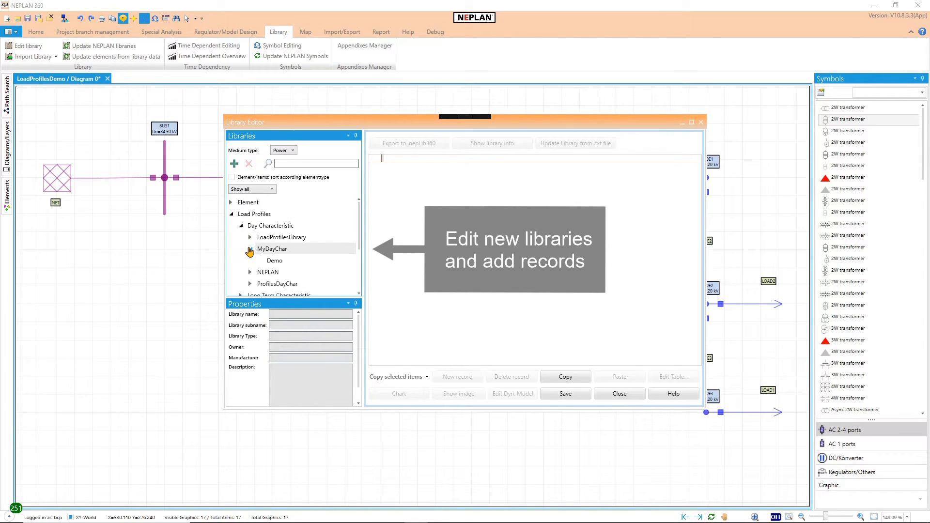
click(274, 262)
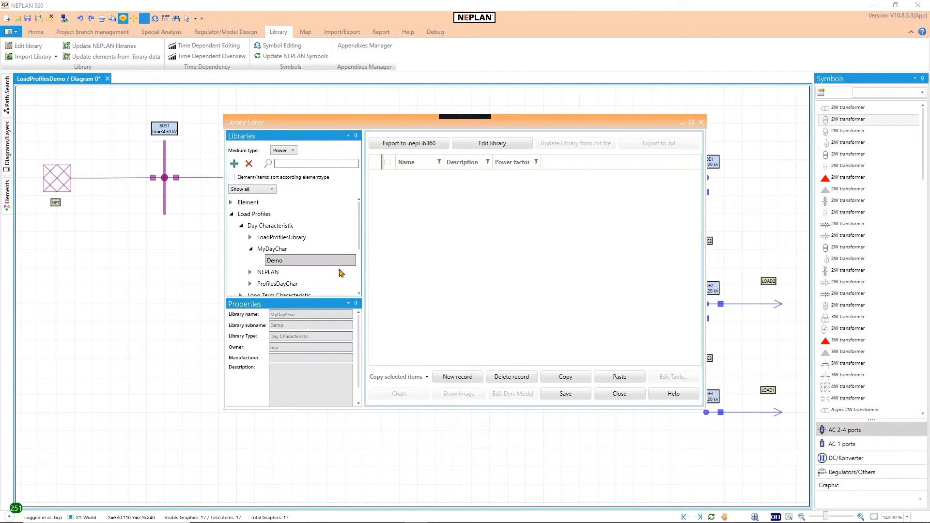
click(454, 377)
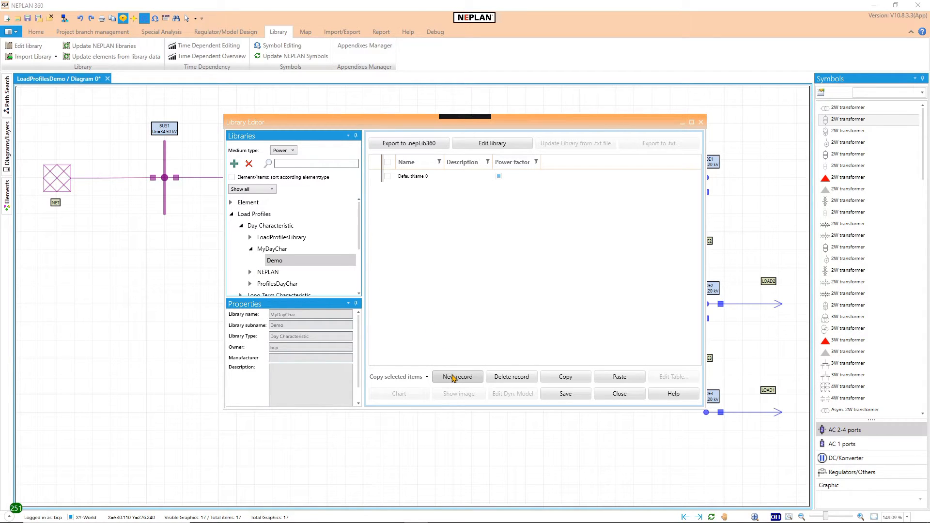
click(422, 180)
click(425, 179)
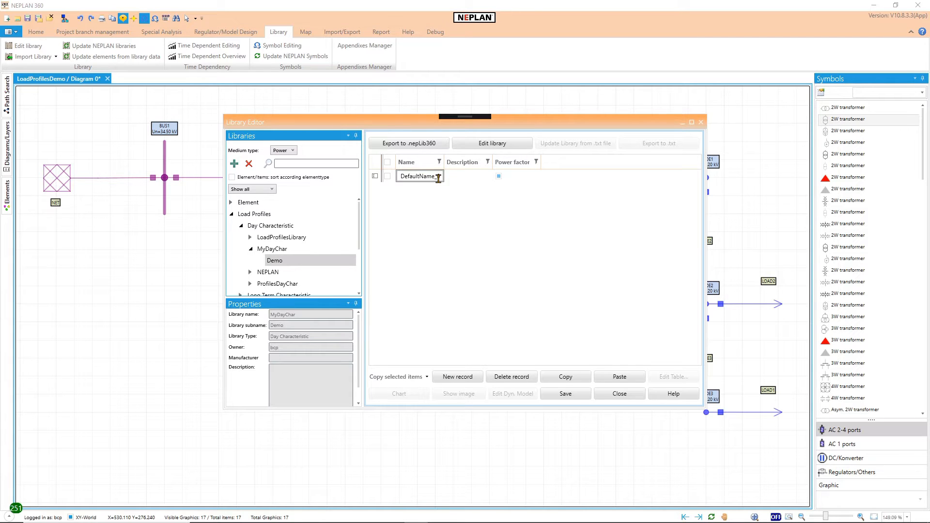
double_click(439, 176)
text(df_house1)
Step: Paste the hour, minute, P factor and Q factor rows from the Excel workbook Book1 into the df_house1 table
click(388, 177)
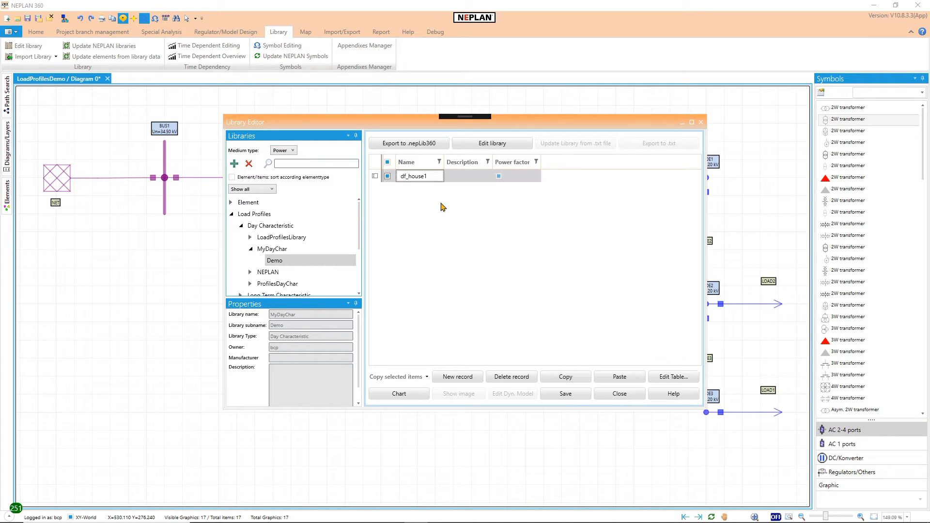
click(663, 378)
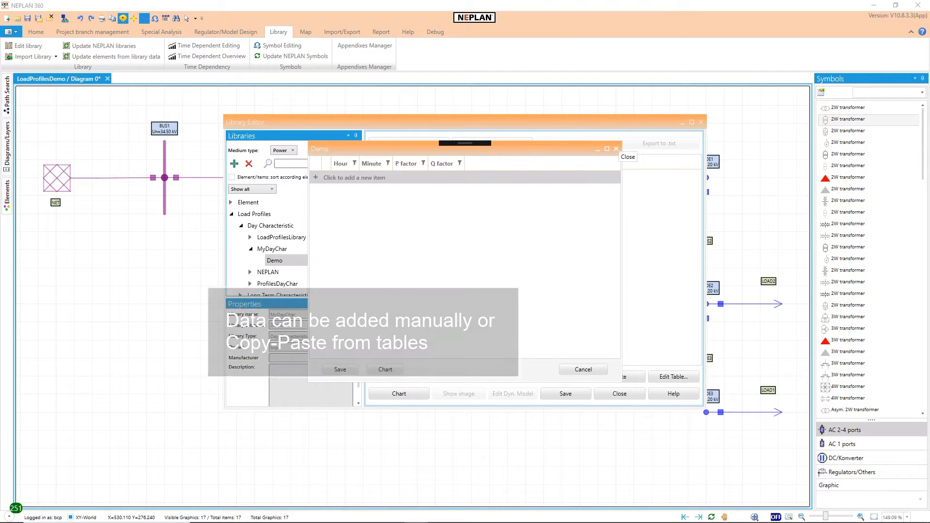
drag(917, 61, 588, 54)
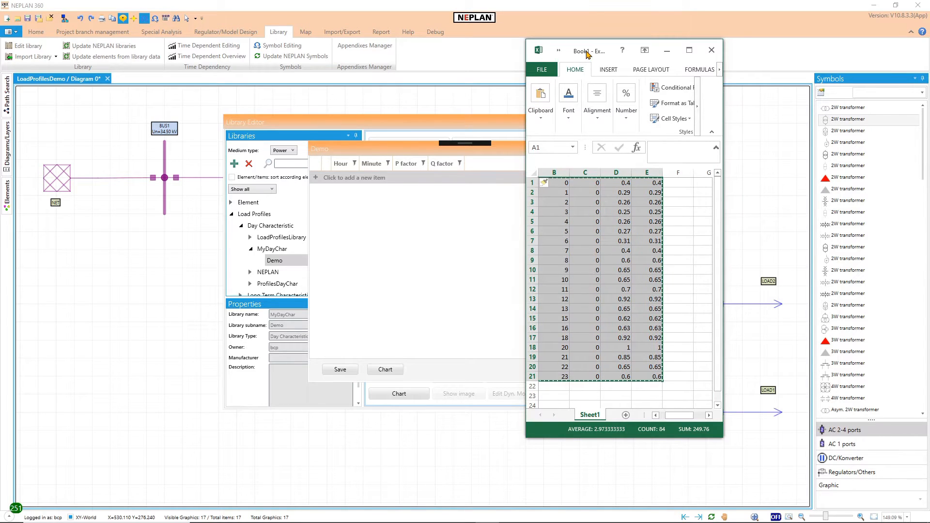
click(343, 201)
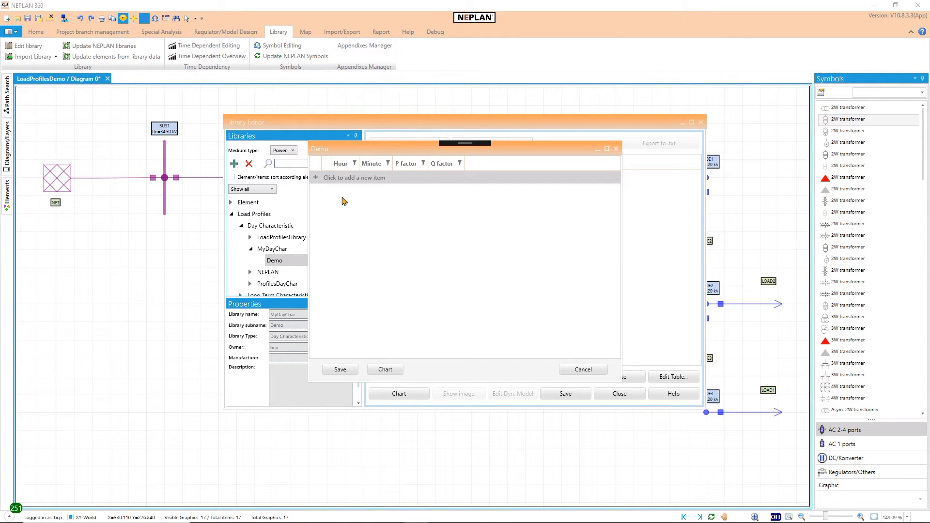
key(ctrl+v)
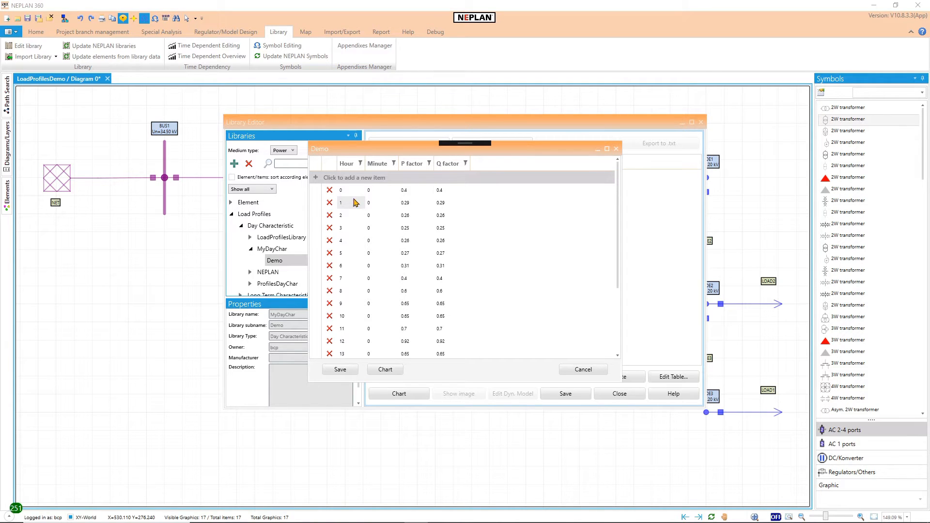
Step: Check the P-Q factor chart of the df_house1 day profile, and save both its table and the library
drag(616, 193, 616, 172)
click(390, 370)
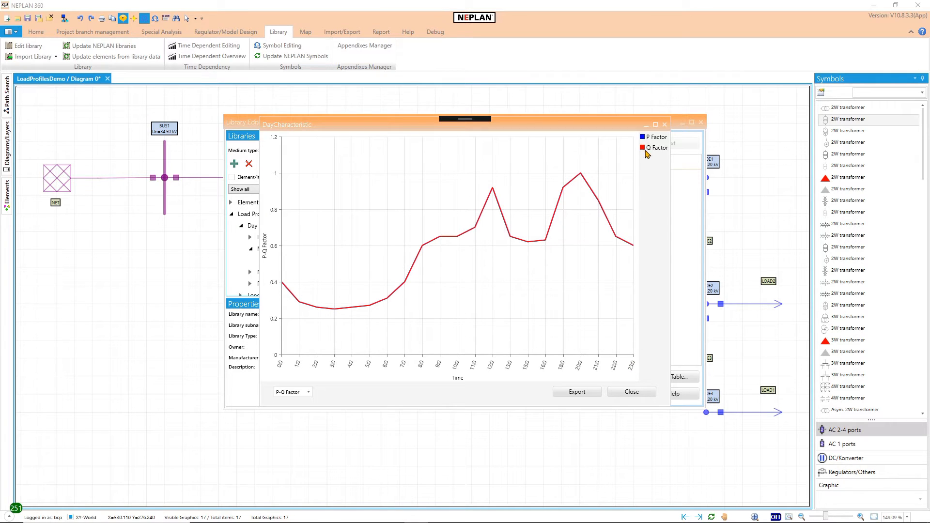
click(643, 391)
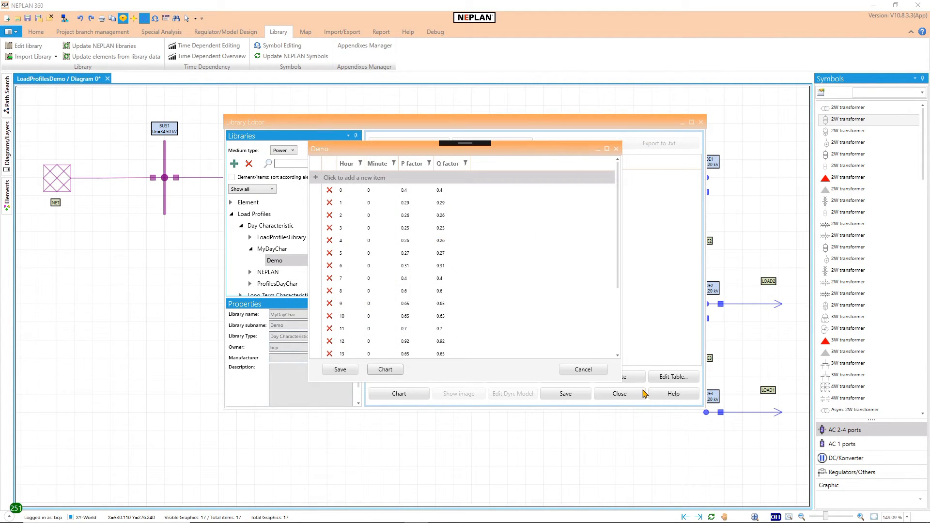
click(340, 370)
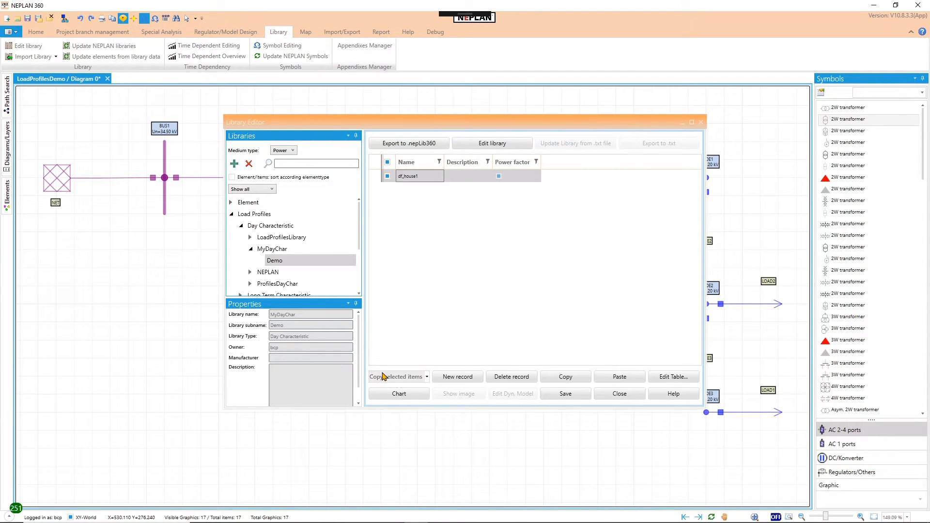
click(563, 394)
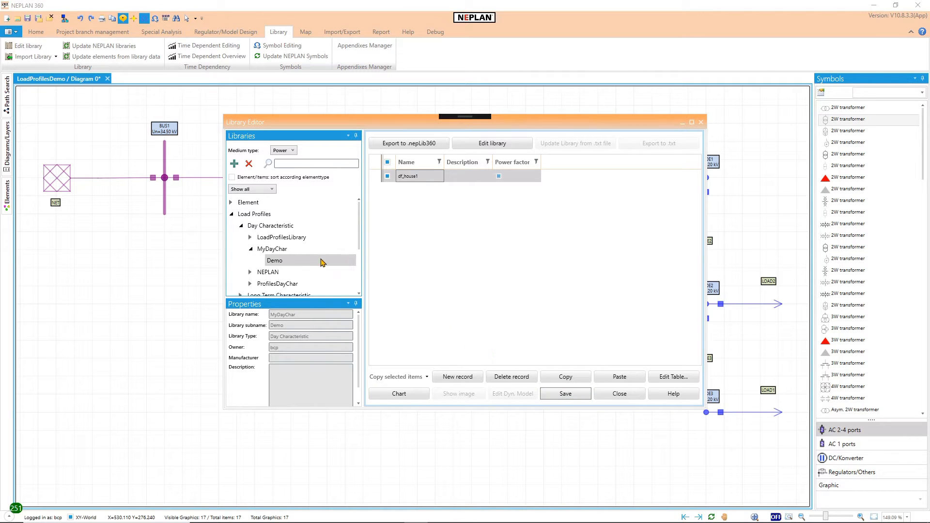
Step: Add a new record to the Demo sublibrary of MyLongTermChar under Long Term Characteristic and name it increase
click(250, 249)
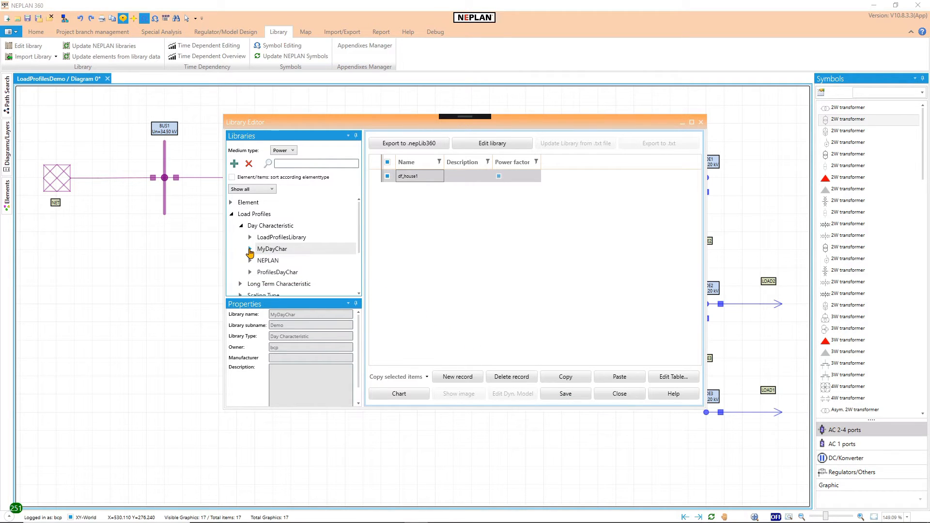
click(240, 226)
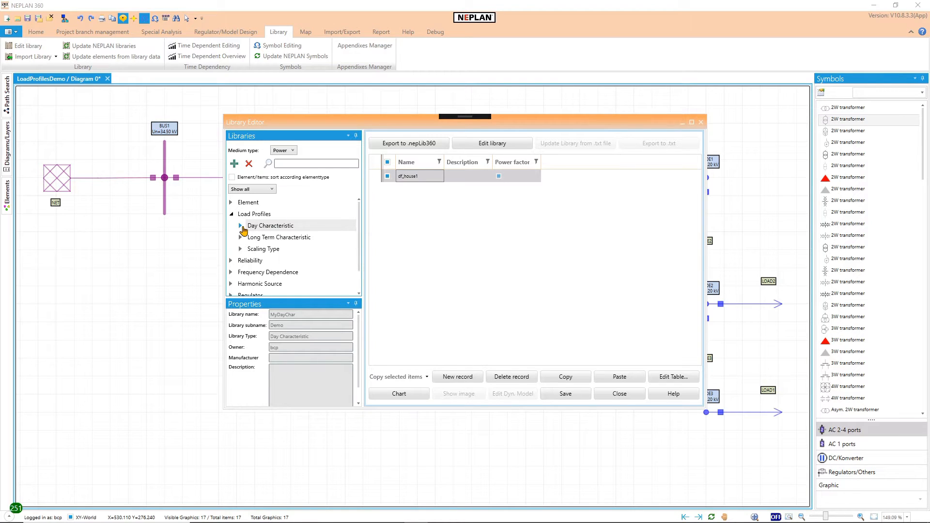
click(241, 237)
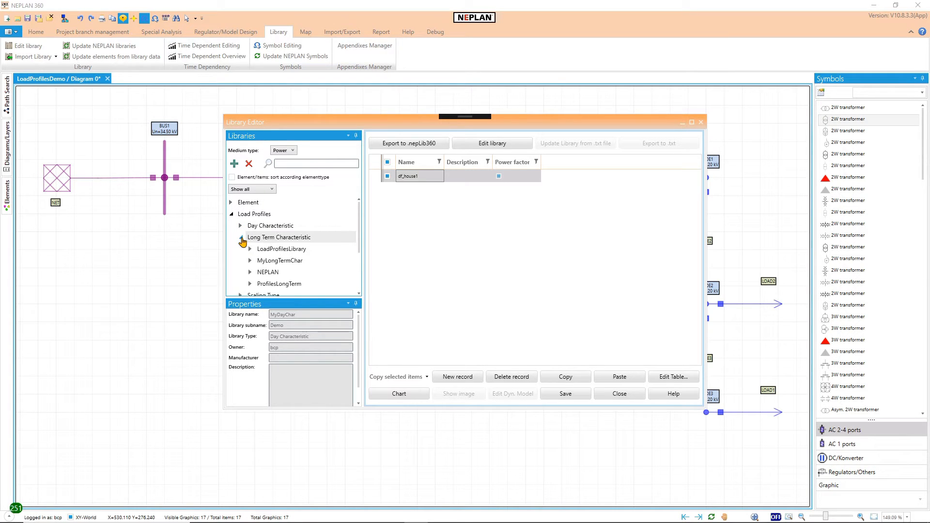
click(250, 262)
click(274, 272)
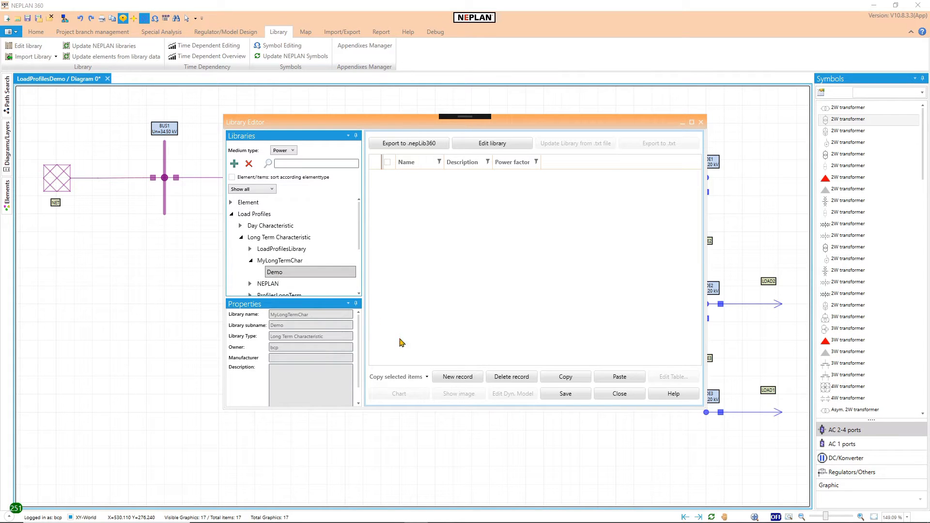
click(450, 379)
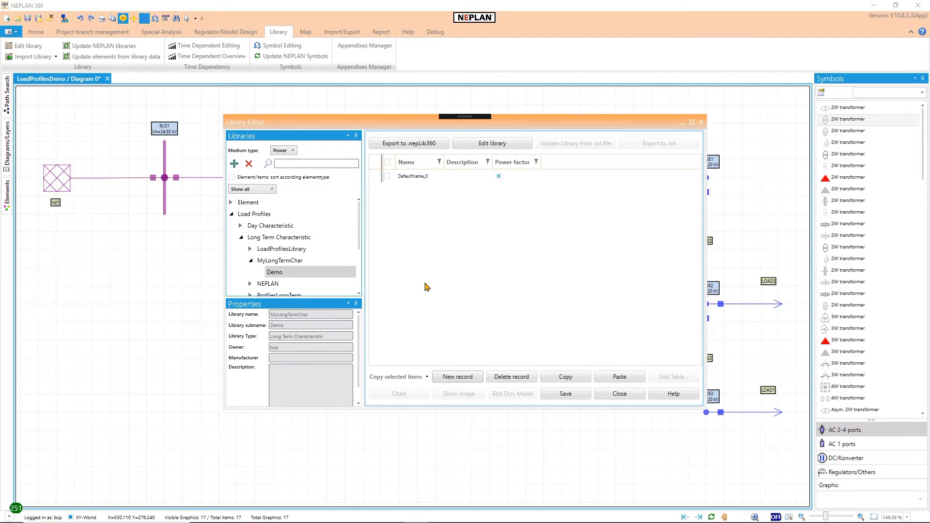
click(418, 178)
click(423, 179)
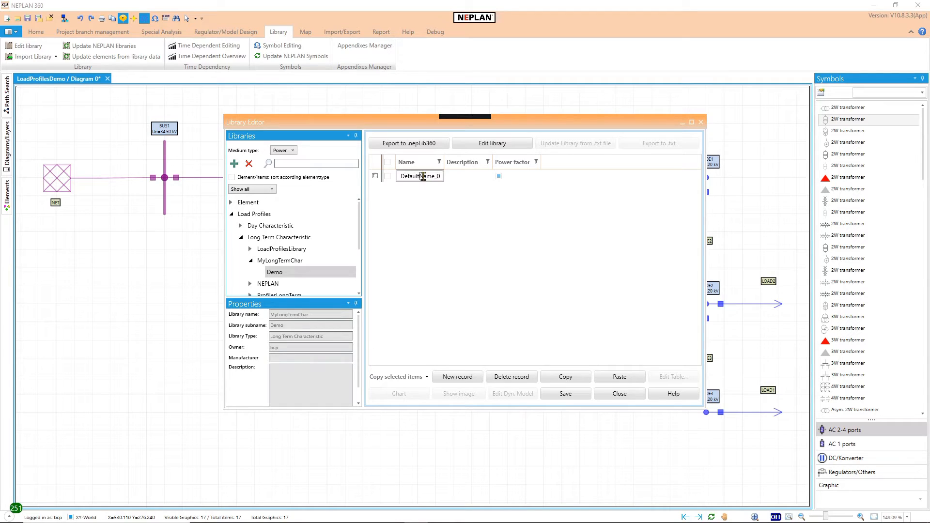
drag(401, 177, 447, 182)
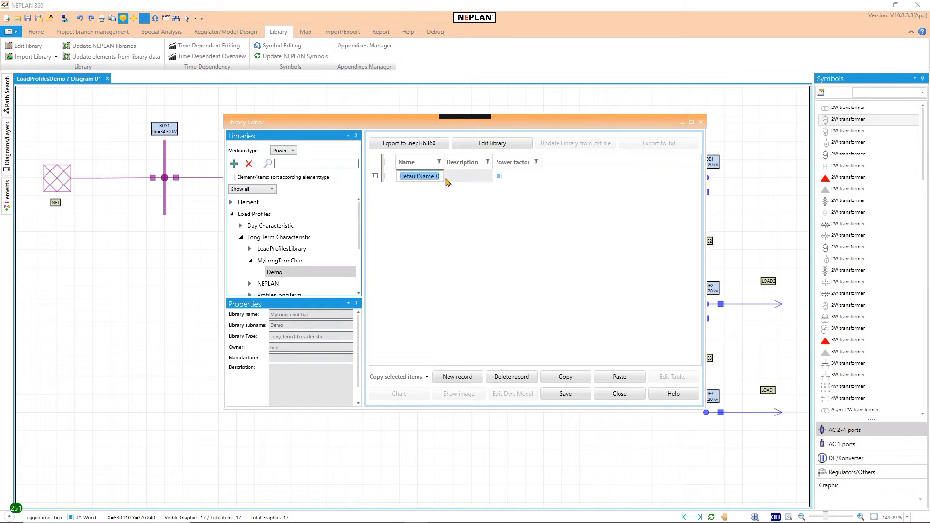
key(BackSpace)
Step: Open the table of the increase record for editing and add three empty rows
click(388, 176)
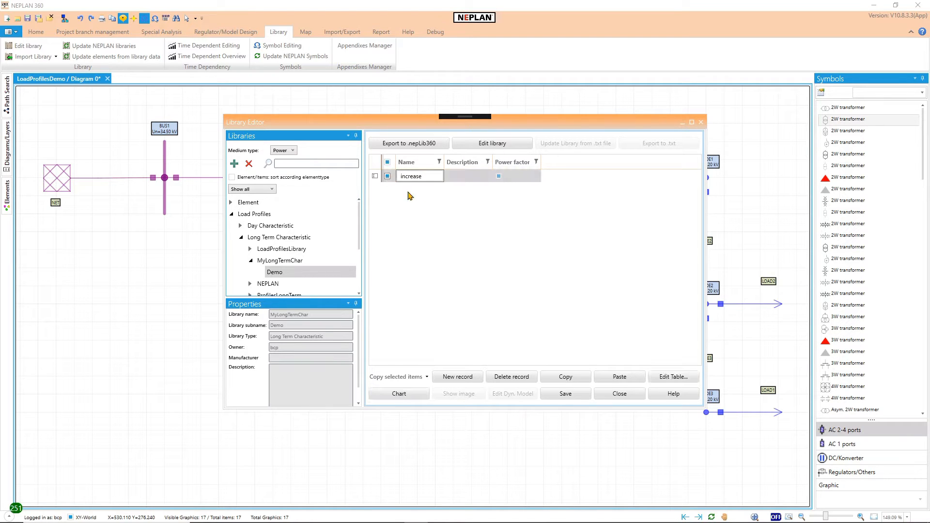
click(663, 375)
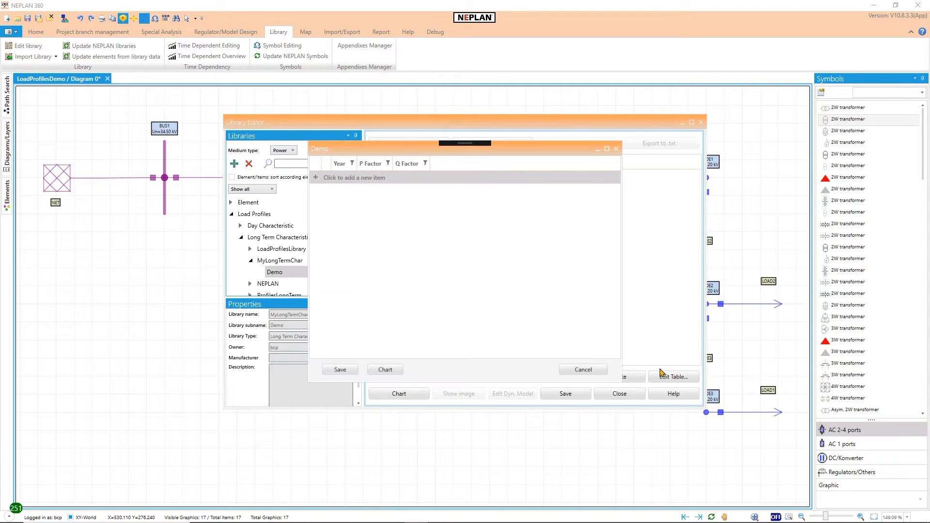
click(317, 178)
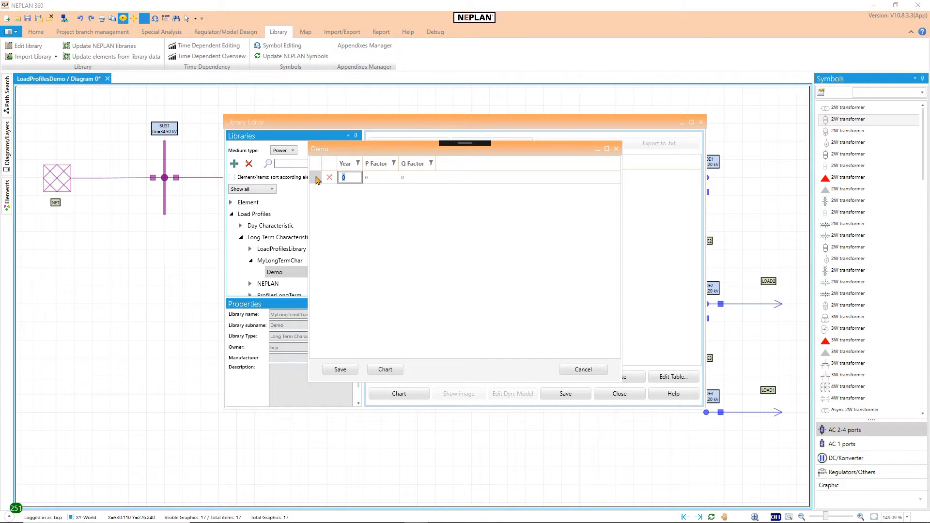
click(316, 179)
click(316, 179)
Step: Fill the first row of the long term table with year 2020, P factor 1 and Q factor 1
click(347, 191)
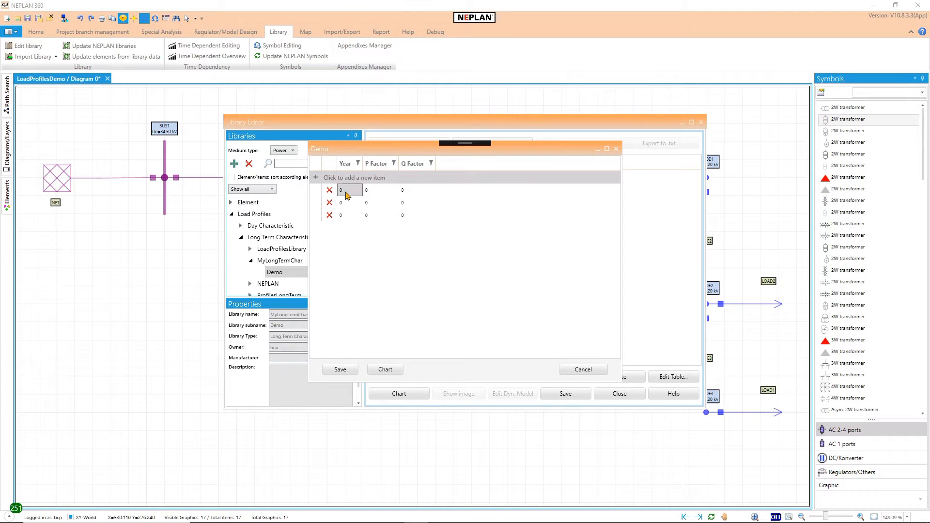
text(2020)
key(Tab)
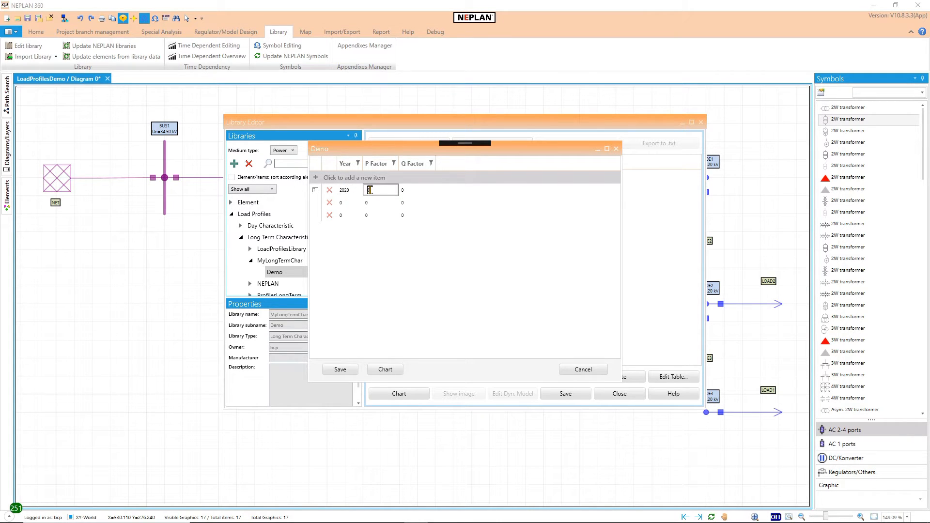
text(1)
key(Tab)
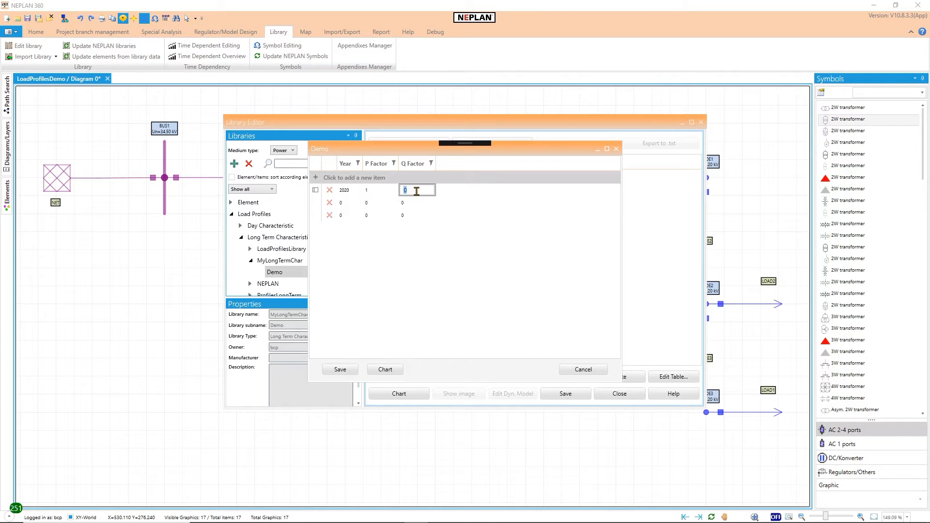
text(1)
Step: Fill the second row of the table with year 2025, P factor 1.1 and Q factor 1.1
click(351, 203)
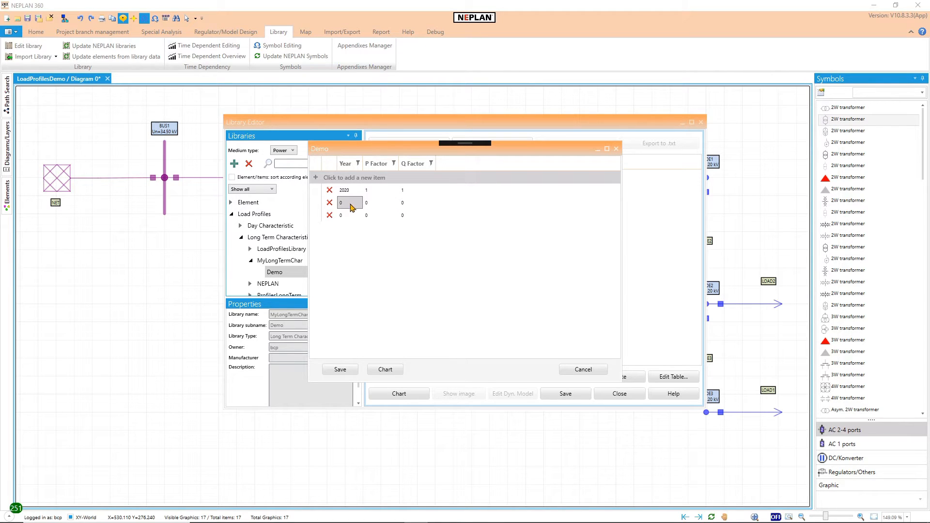
click(350, 203)
text(2025)
click(369, 203)
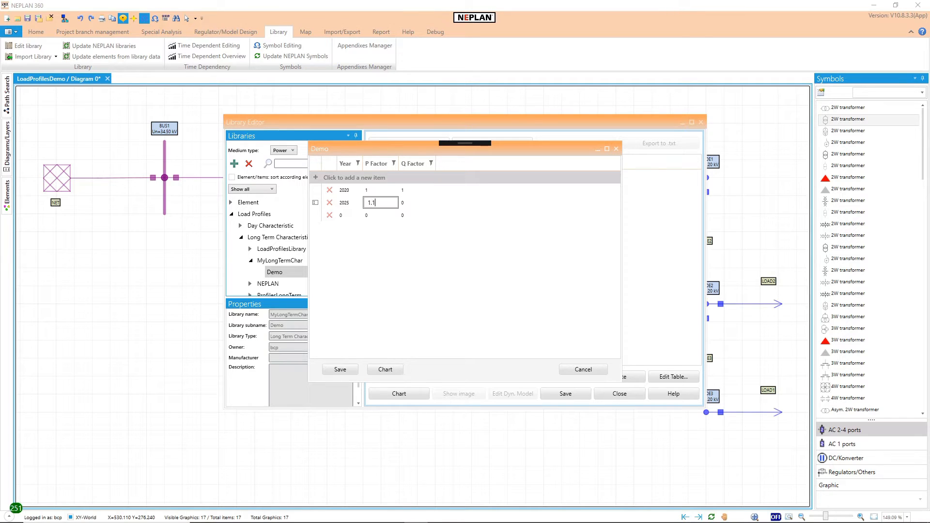
click(414, 202)
text(1)
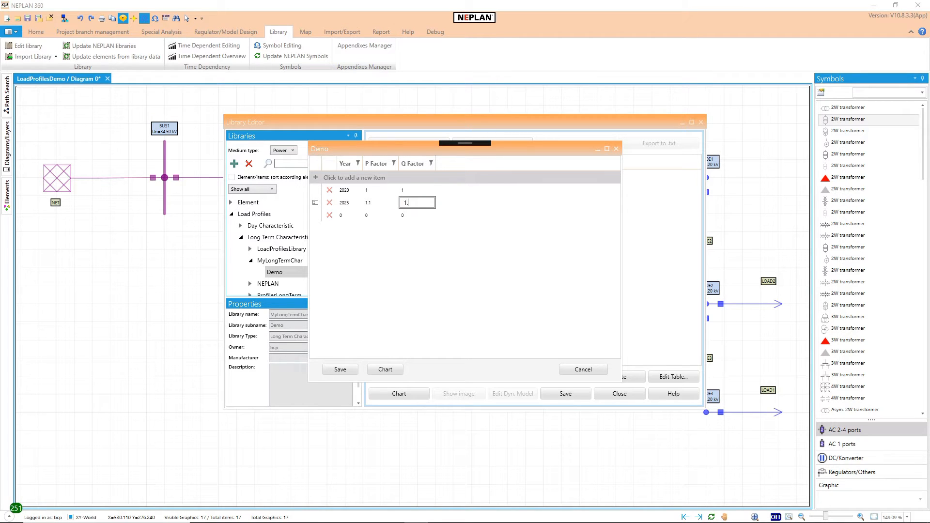
text(.1)
Step: Fill the third row of the table with year 2030, P factor 1.15 and Q factor 1.15
click(348, 216)
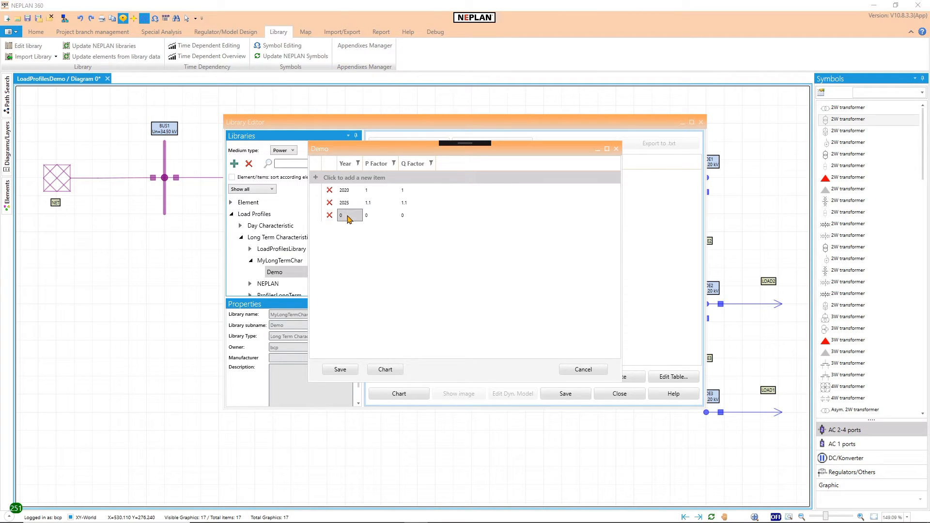
click(348, 216)
text(2030)
key(Tab)
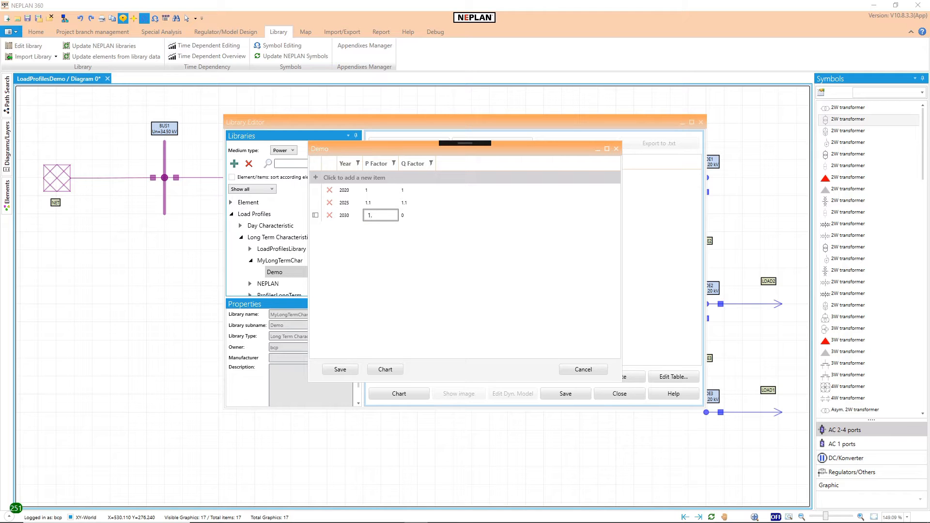
key(Tab)
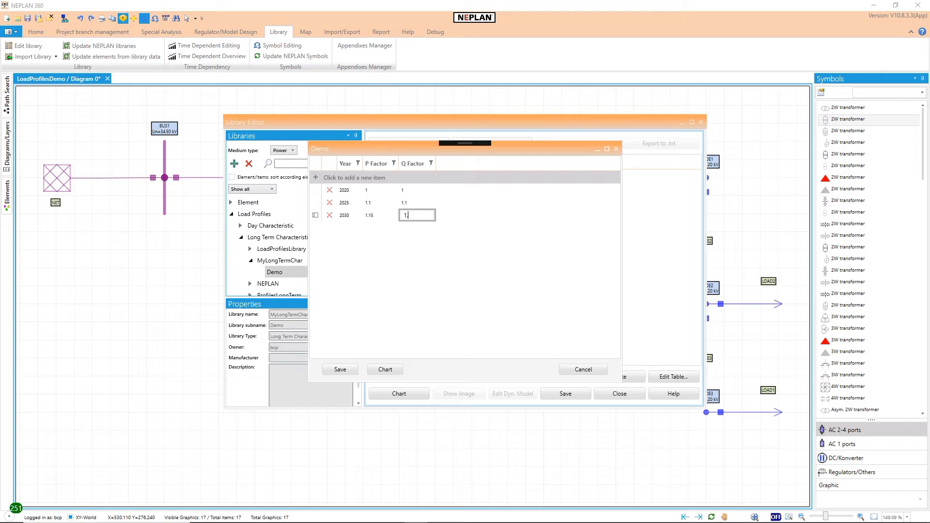
click(355, 218)
click(368, 217)
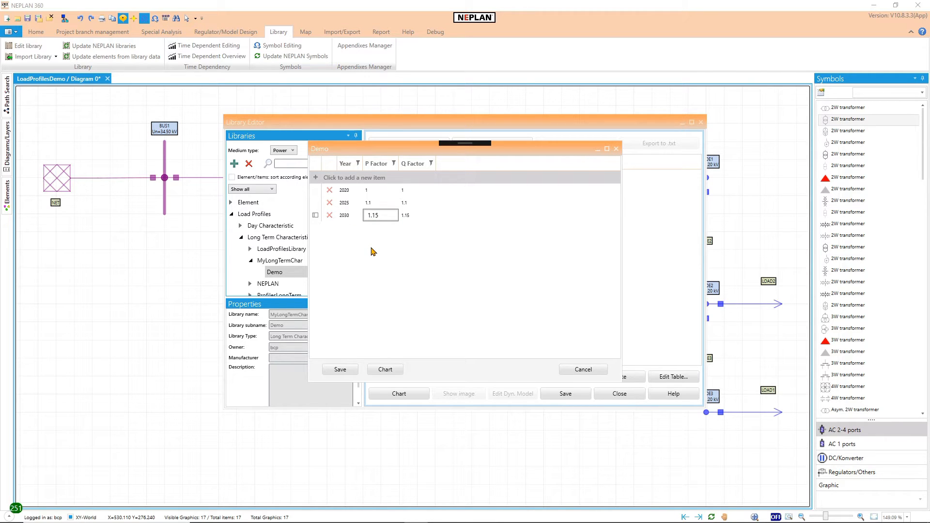
Step: Check the P-Q factor chart of the increase long term profile, and save both its table and the library
click(387, 370)
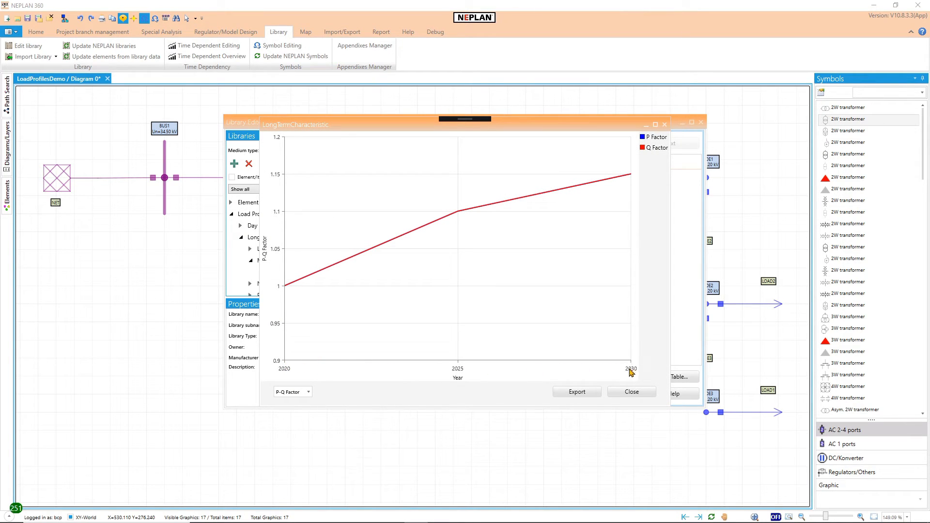
click(630, 391)
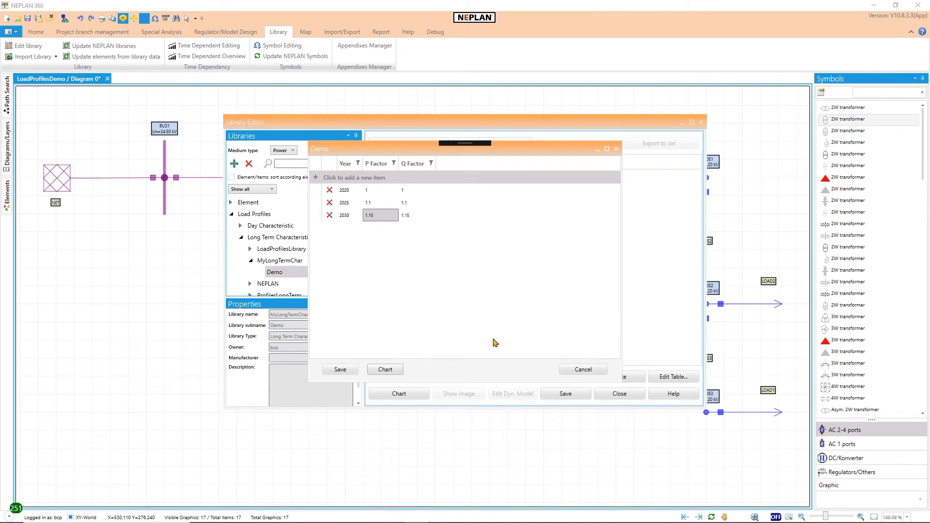
click(353, 368)
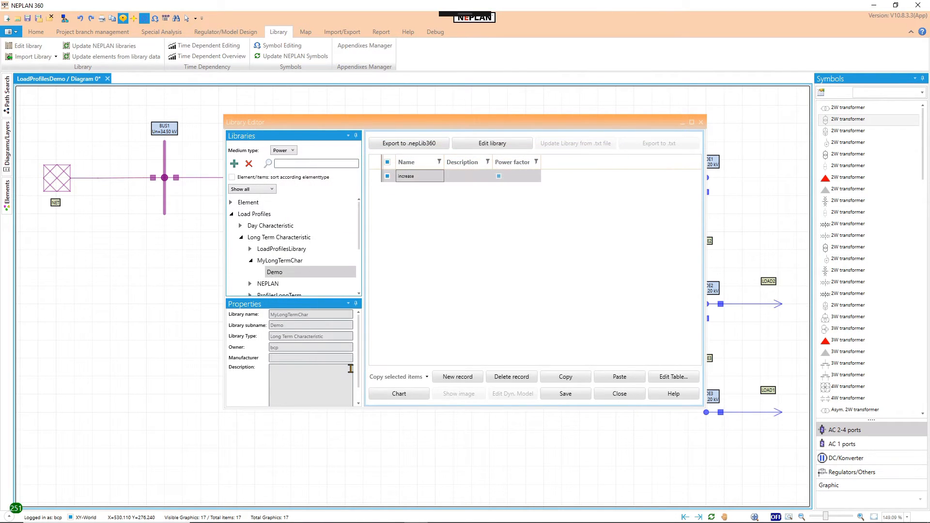
click(566, 395)
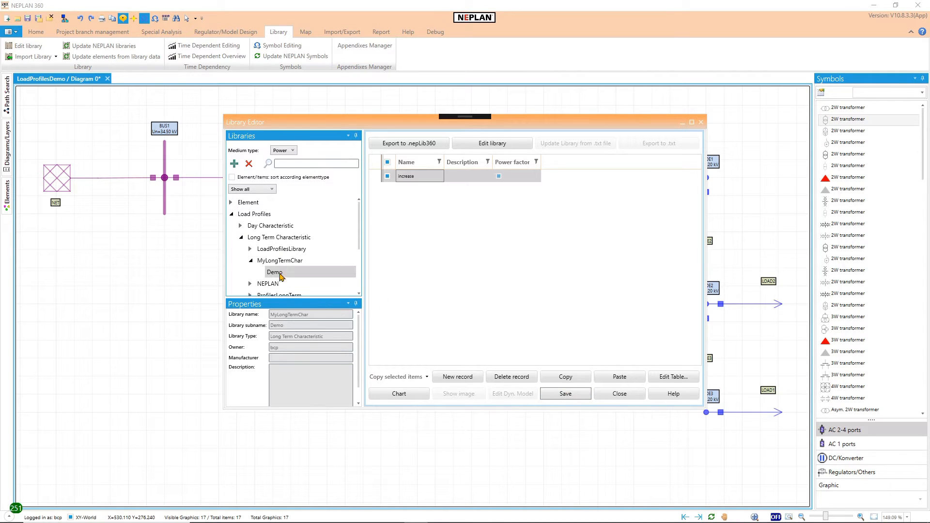
Step: Add a new record to the Demo sublibrary of MyScalingTypes under Scaling Type and name it houseType1
click(251, 261)
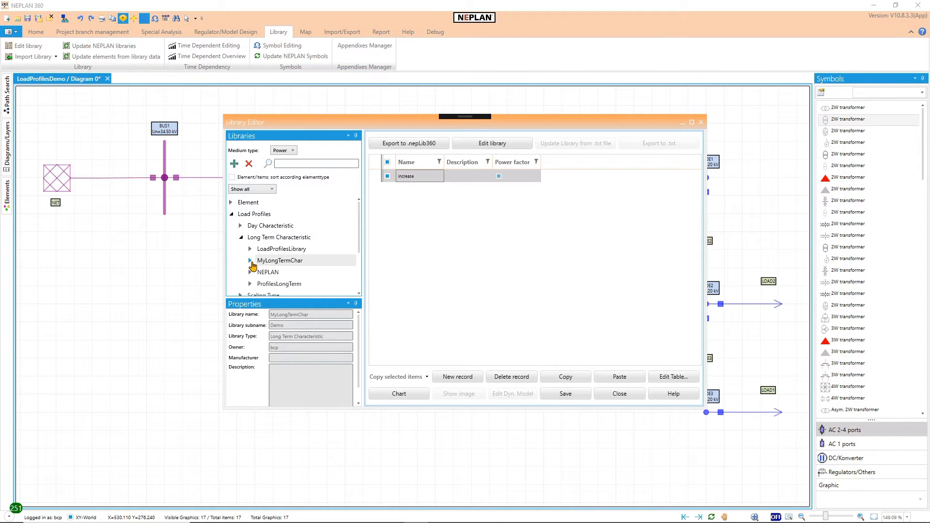
click(239, 238)
click(240, 250)
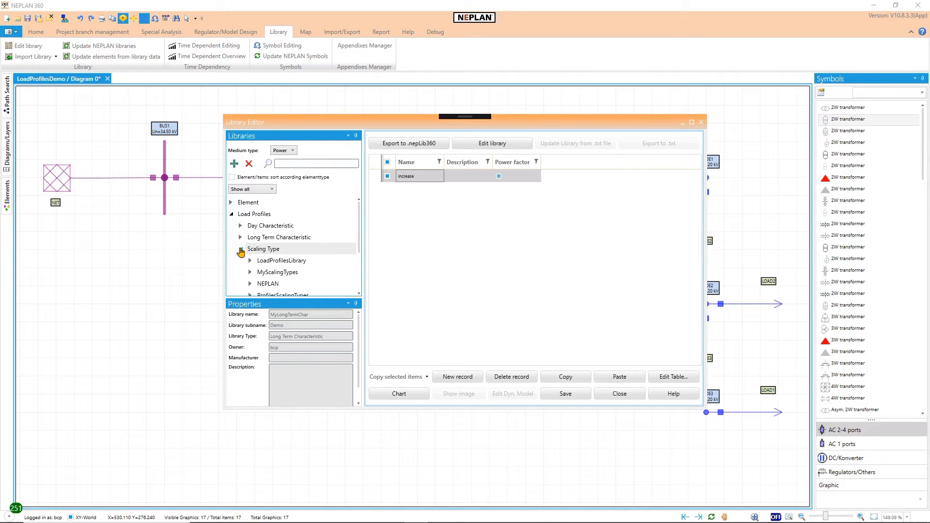
click(250, 273)
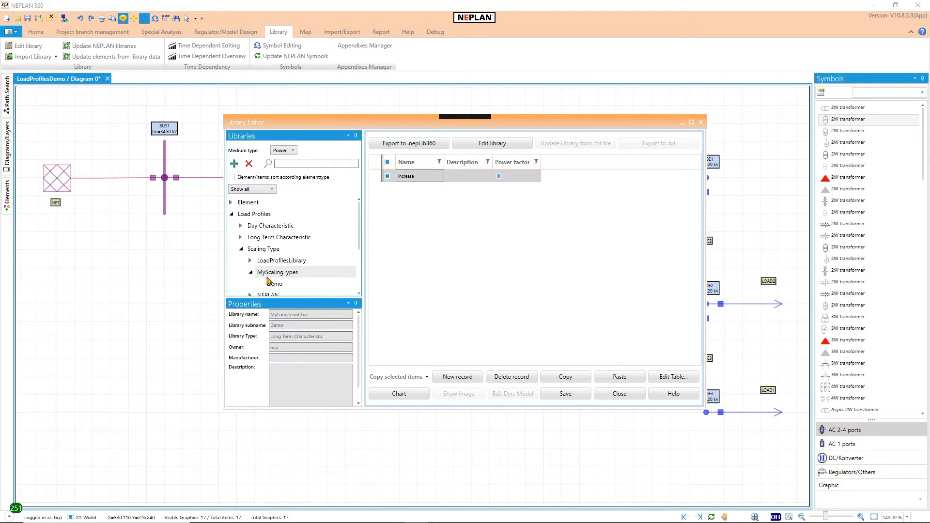
click(269, 283)
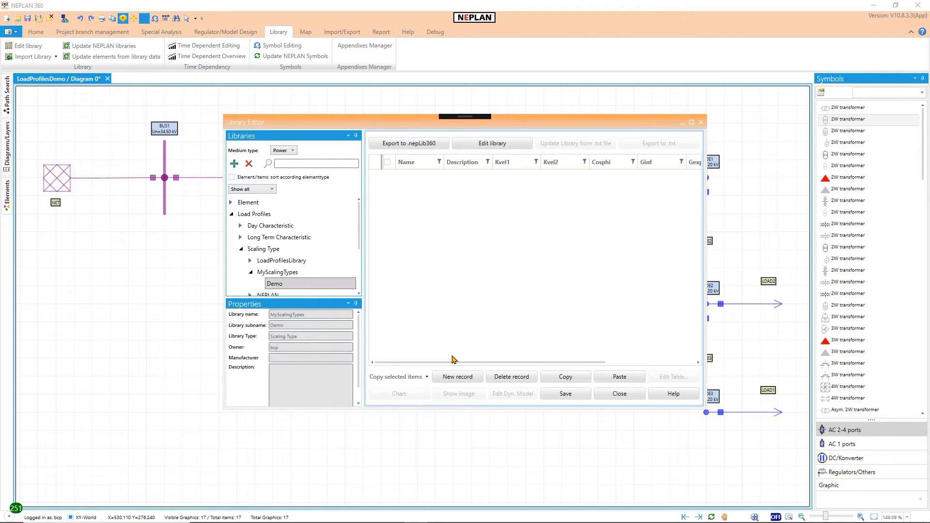
click(458, 377)
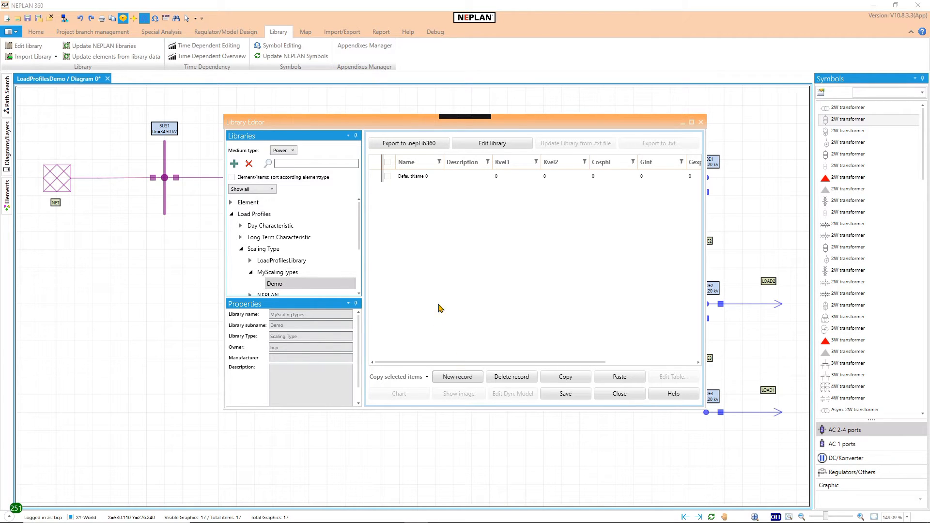
click(420, 177)
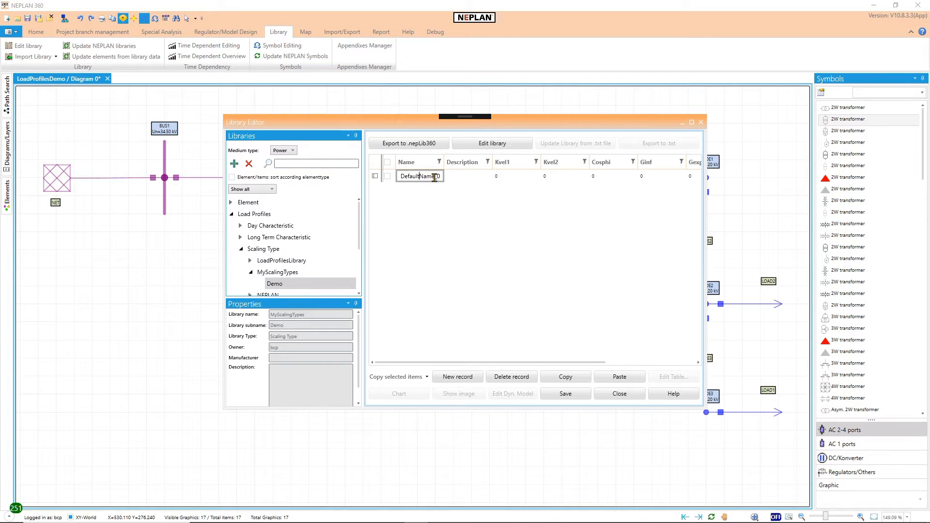
drag(402, 177, 443, 180)
text(houseType1)
Step: Widen the editor and the Long Term Characteristic column, assign increase to houseType1 there, and select the record
drag(223, 214, 49, 213)
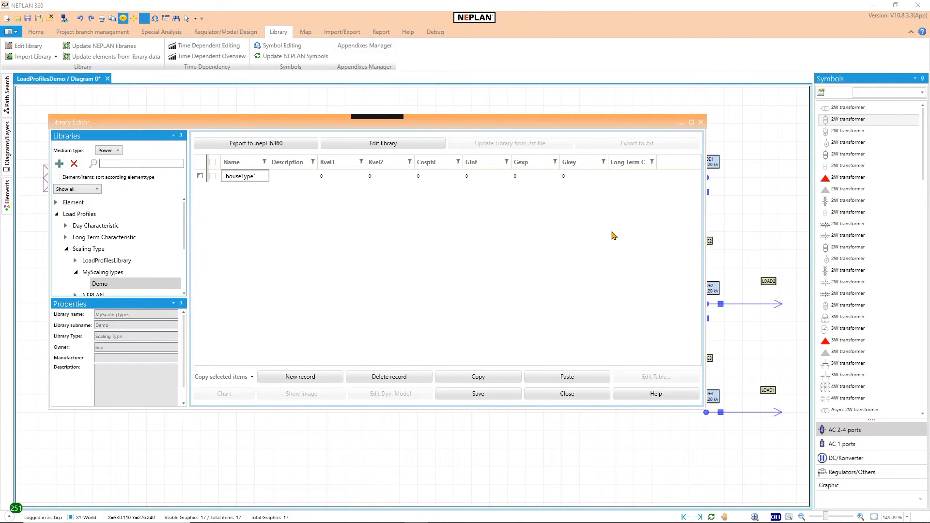
drag(657, 162, 692, 164)
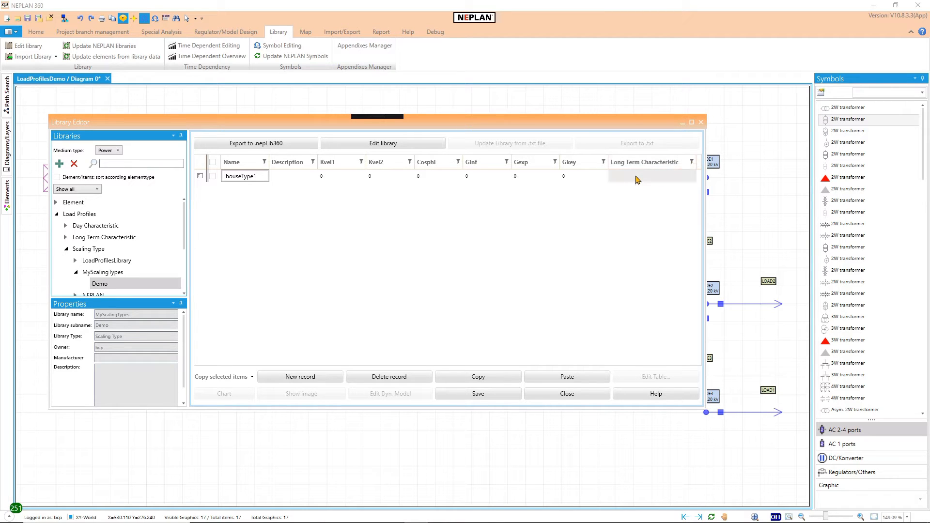
click(631, 179)
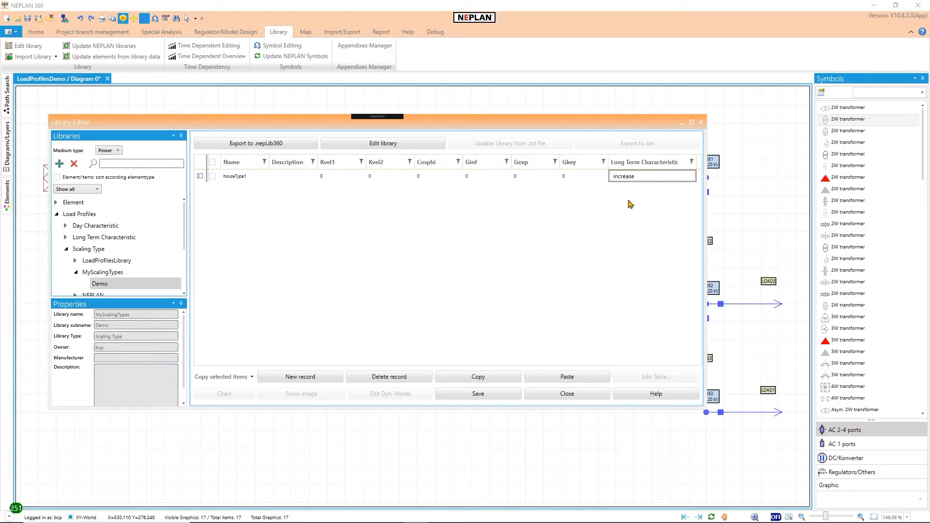
click(437, 393)
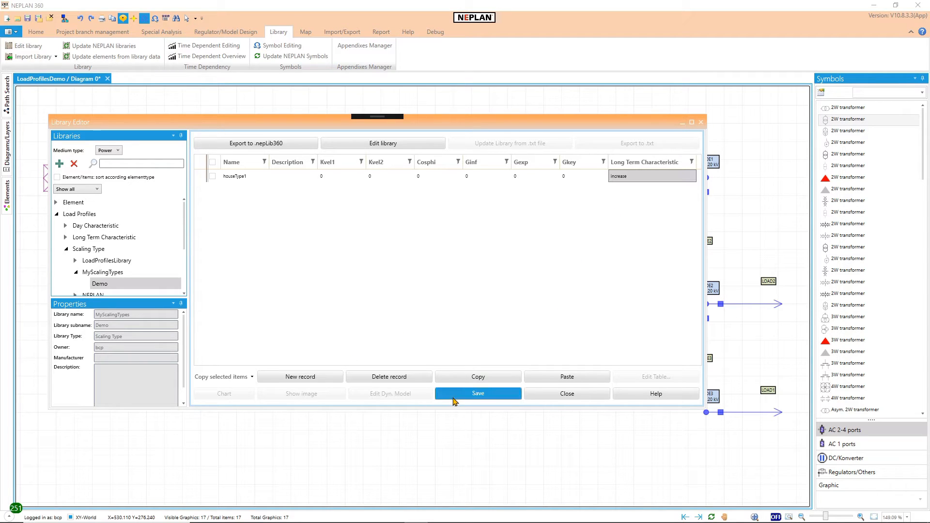
click(213, 176)
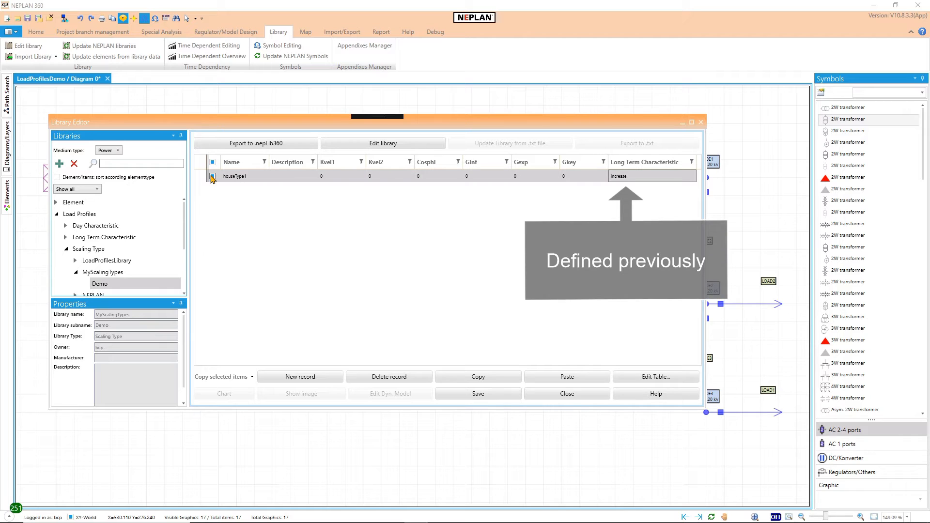
Step: Open the houseType1 table and add rows for each day type (Mon-Fri, Sat, Sun) of every month
click(630, 377)
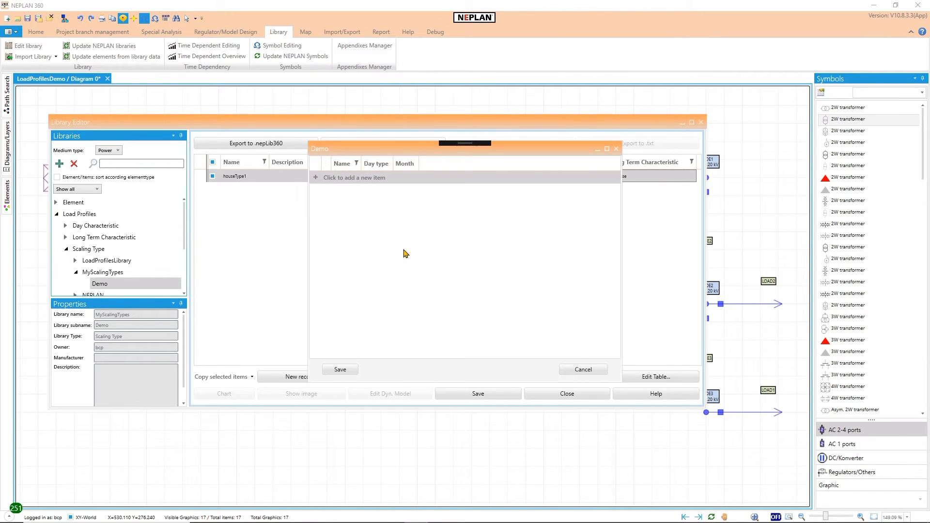
click(316, 179)
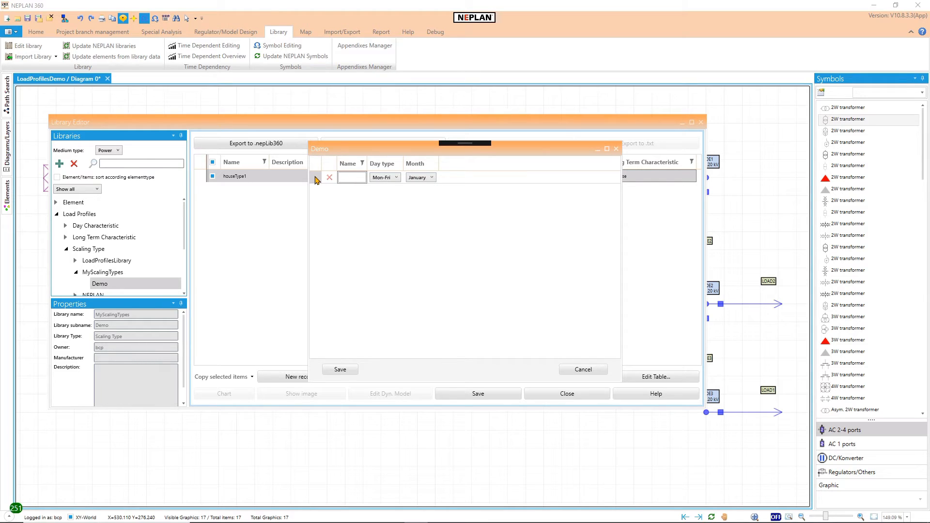
click(316, 179)
click(316, 179)
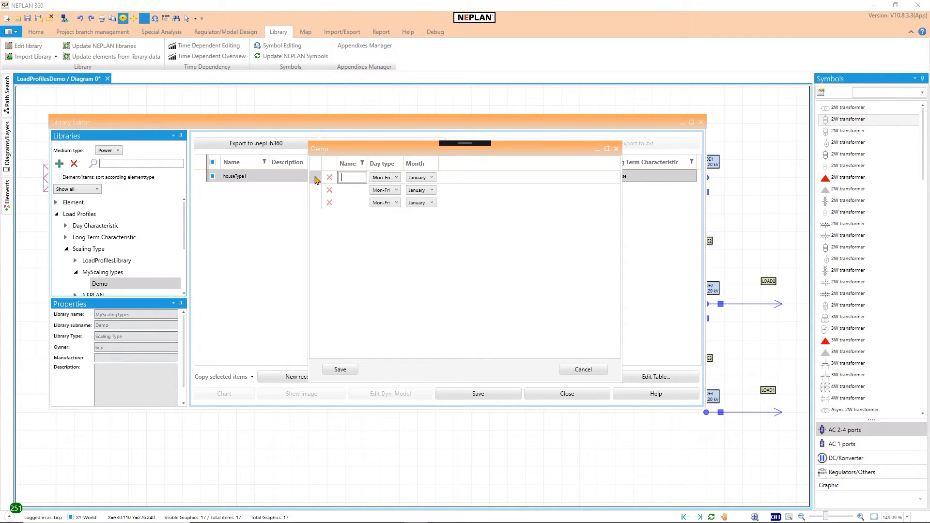
click(316, 179)
click(317, 179)
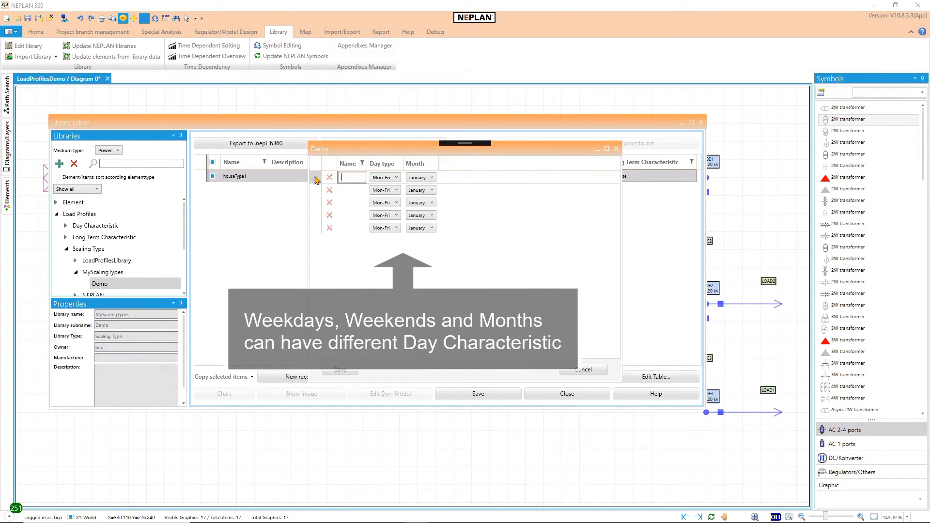
click(316, 179)
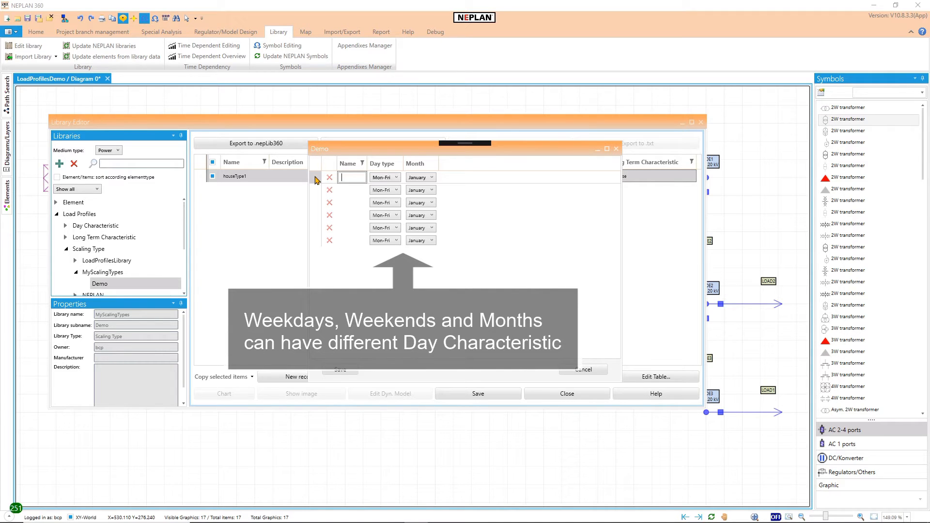
click(317, 179)
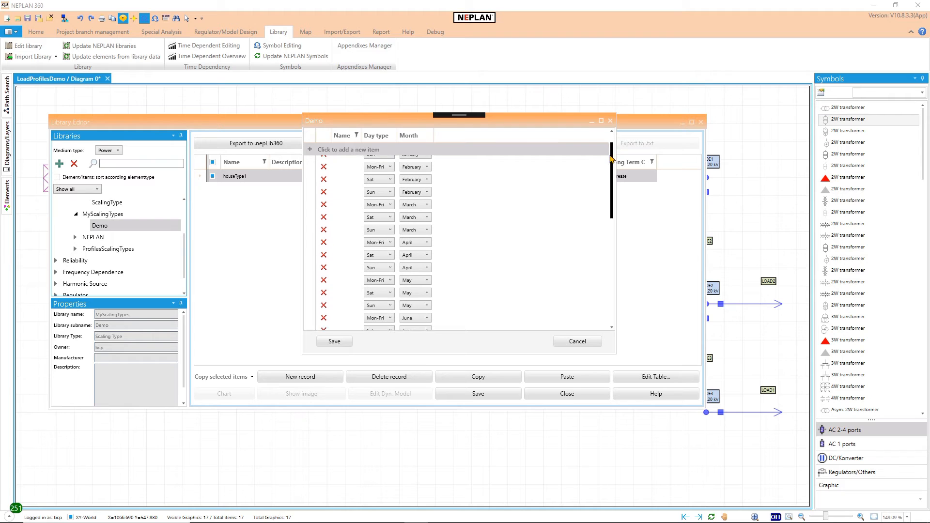
Step: Enter df_house1 as the name in every day type and month row, and save the table
scroll(605, 181, up, 3)
scroll(605, 181, down, 5)
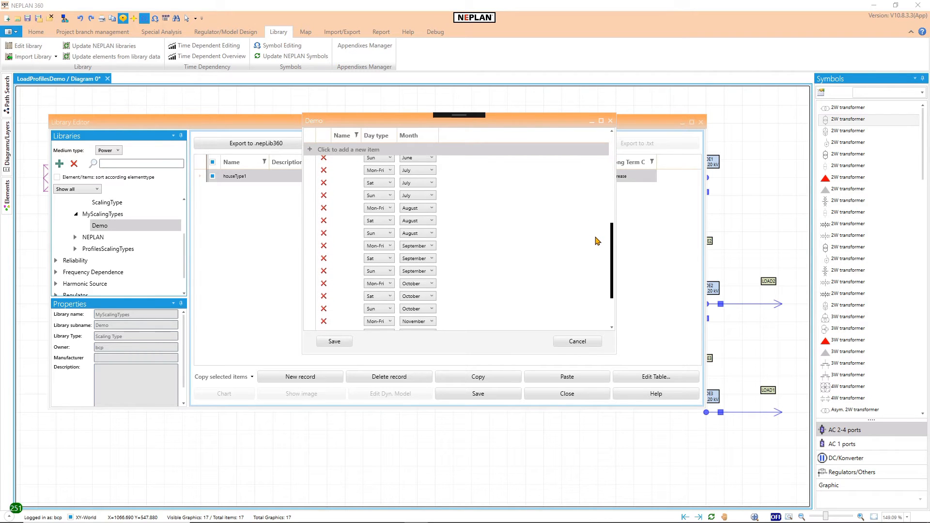
scroll(596, 252, up, 8)
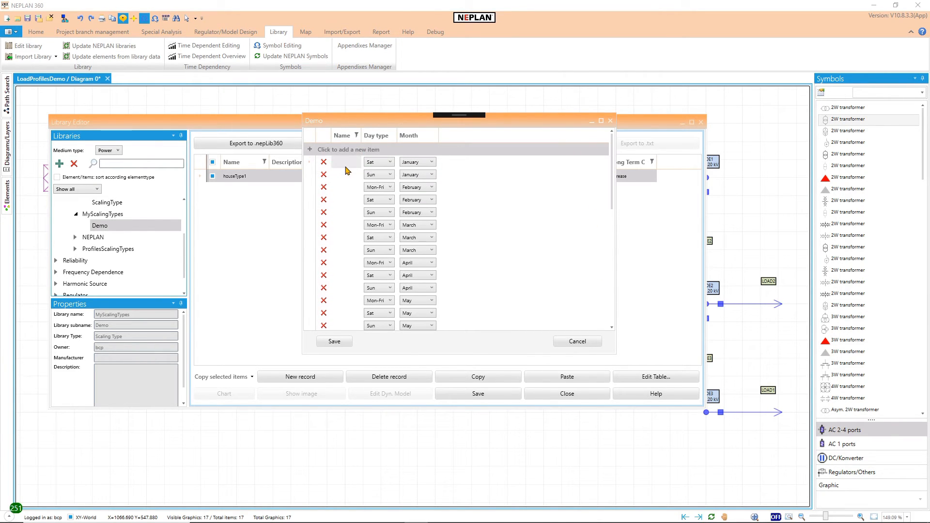
click(345, 162)
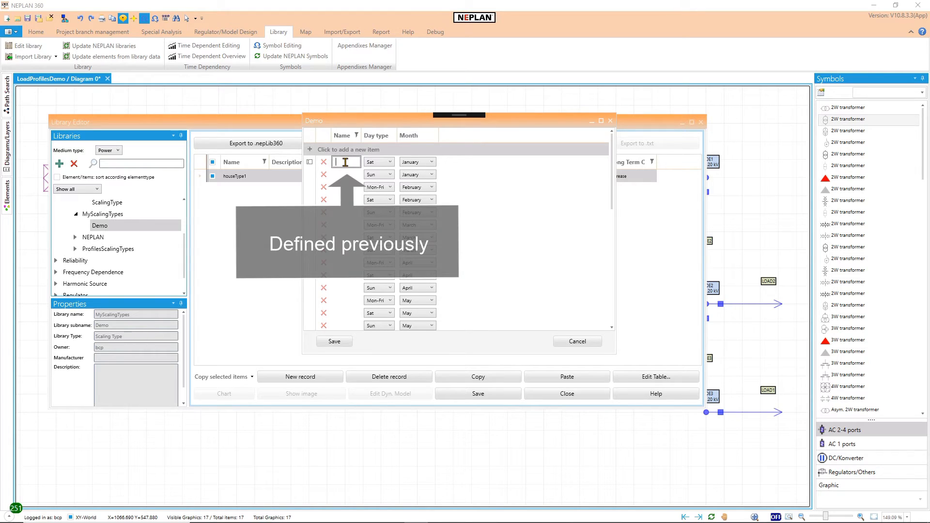
text(df_house1)
click(347, 177)
text(df_house1)
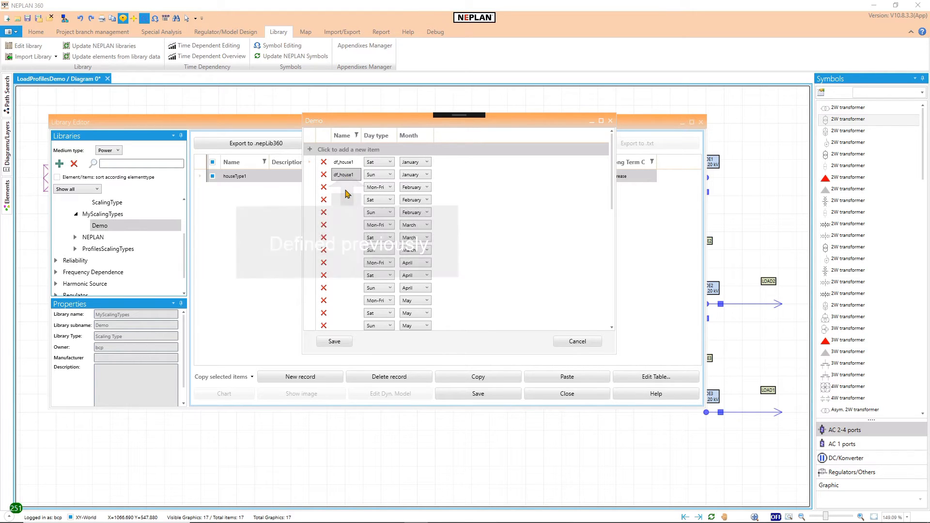
click(347, 190)
key(ctrl+v)
click(347, 202)
key(ctrl+v)
click(347, 214)
text(df_house1)
click(347, 225)
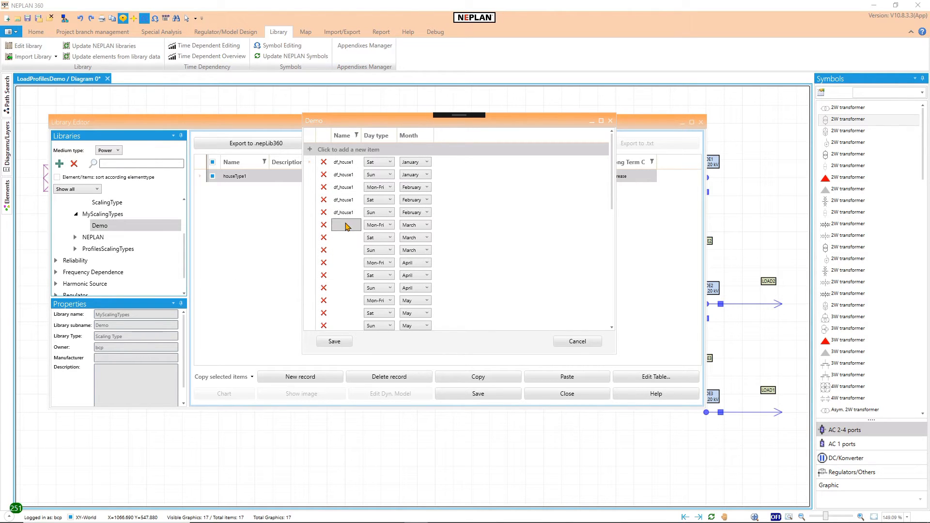
text(df_house1)
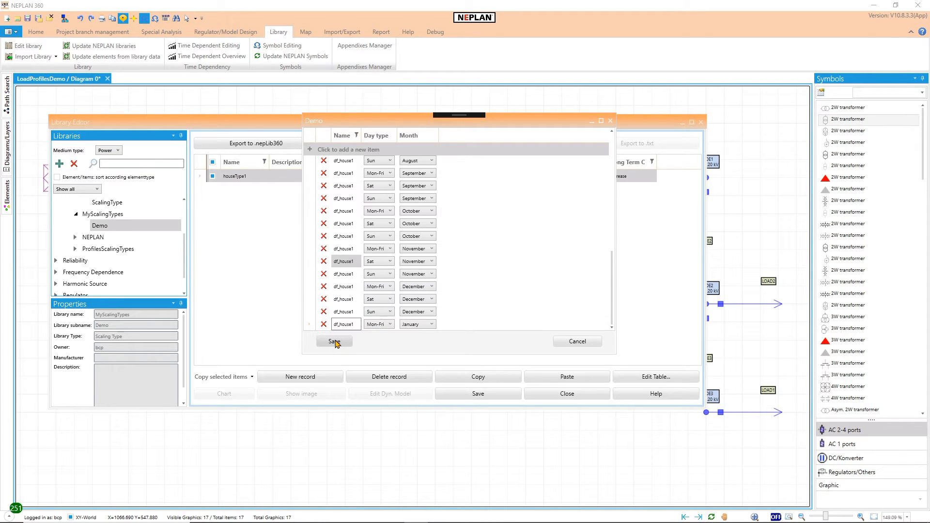
click(334, 342)
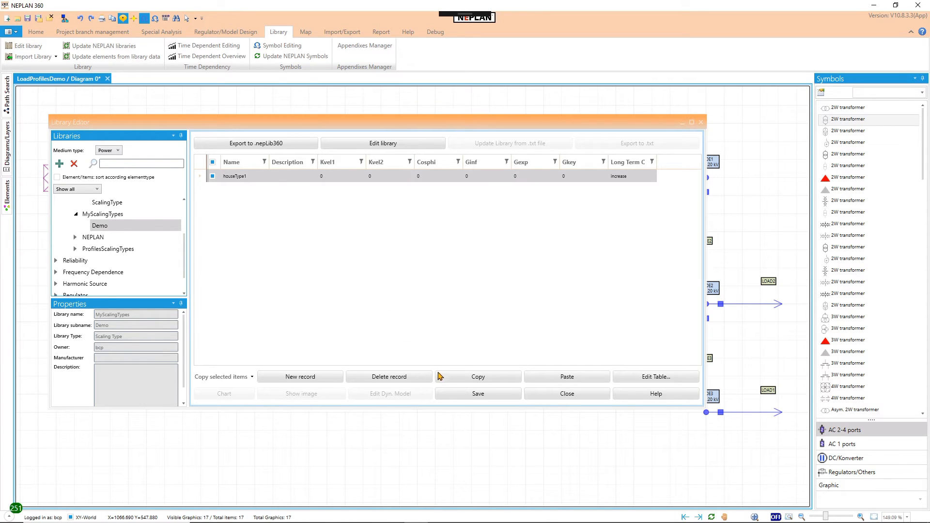
Step: Save the scaling type library, enlarge the library editor, collapse Scaling Type, and save again before closing the editor
click(446, 394)
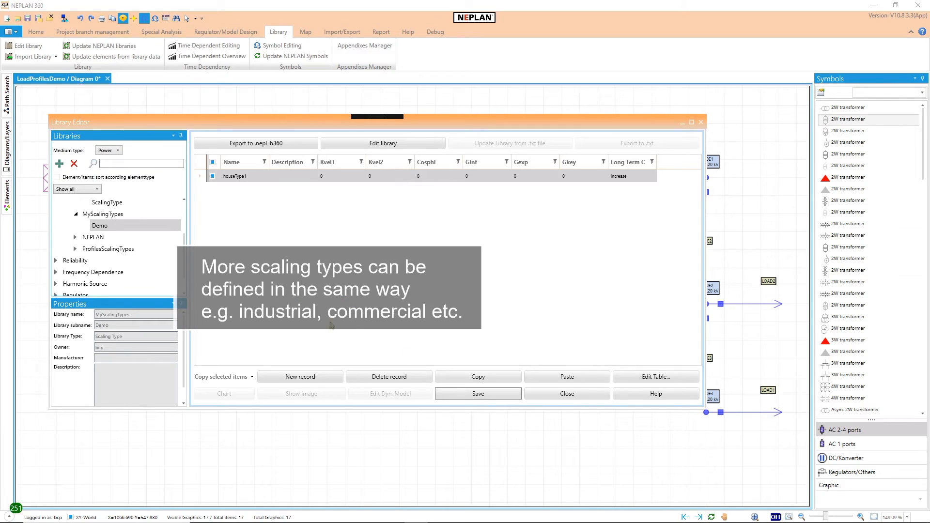
drag(161, 409, 162, 491)
scroll(76, 249, up, 4)
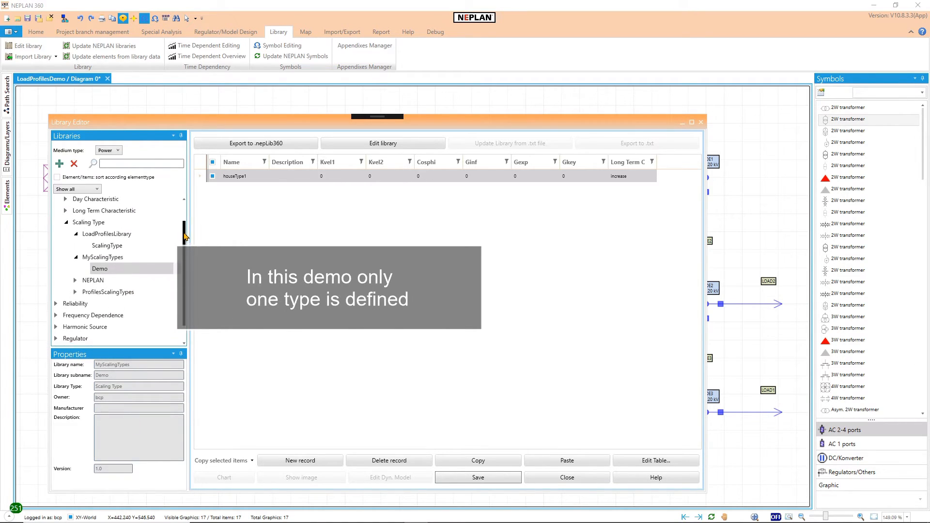
click(66, 249)
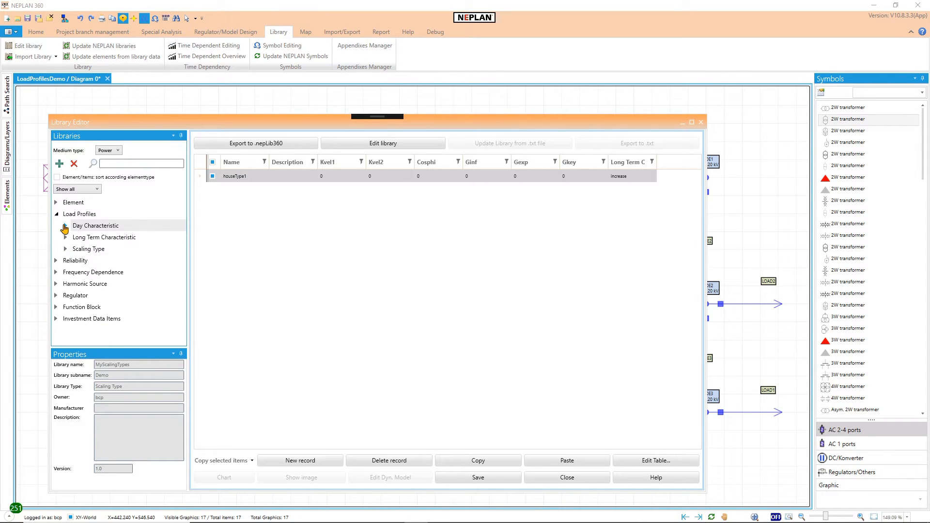
click(473, 483)
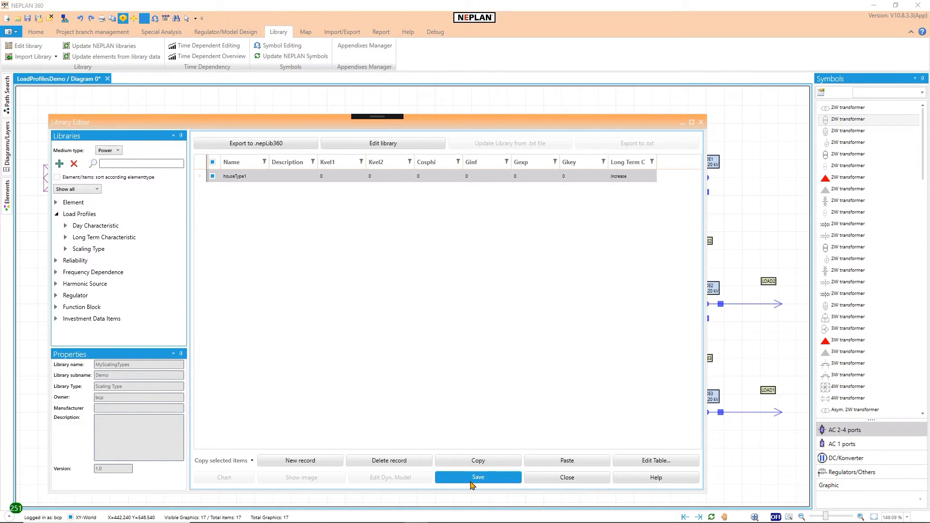
click(545, 479)
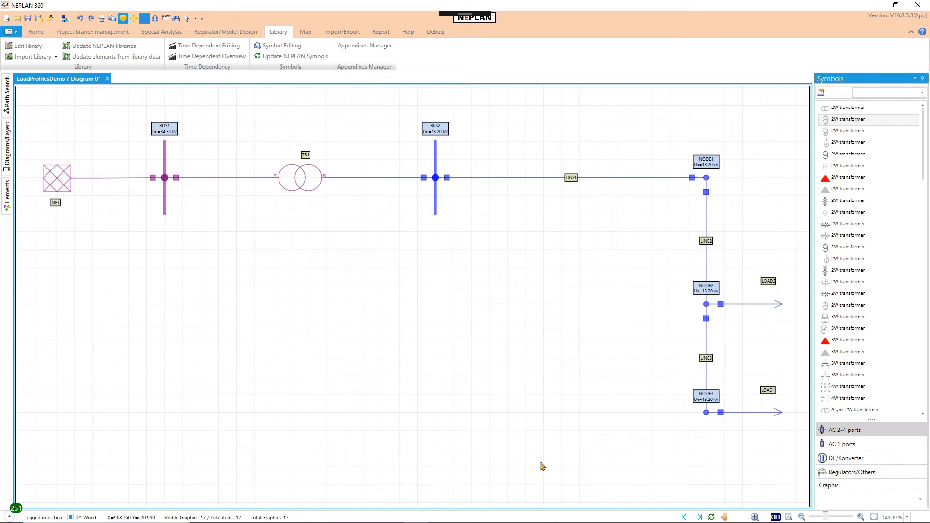
Step: Select LOAD1 and, in the options of the Time Simulation (Load Flow) parameters, choose MyScalingTypes - Demo as the scaling types library
click(37, 32)
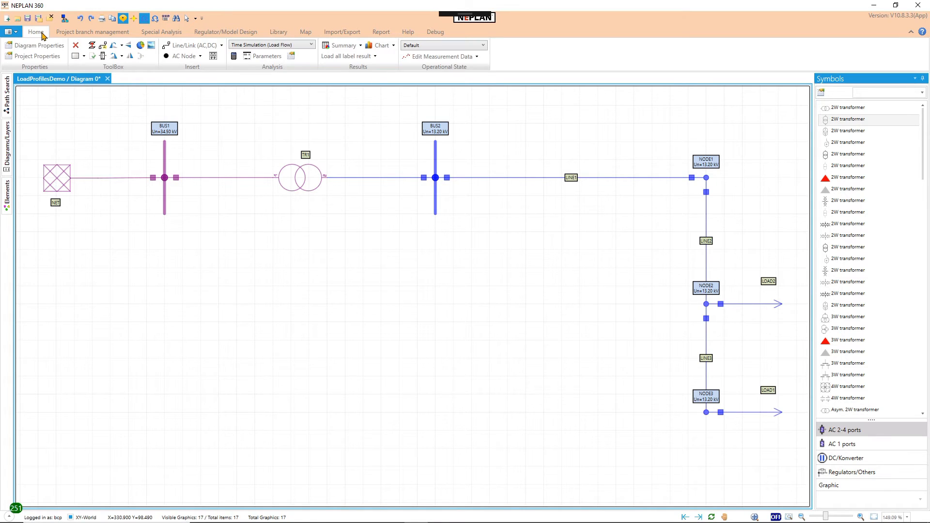
click(774, 308)
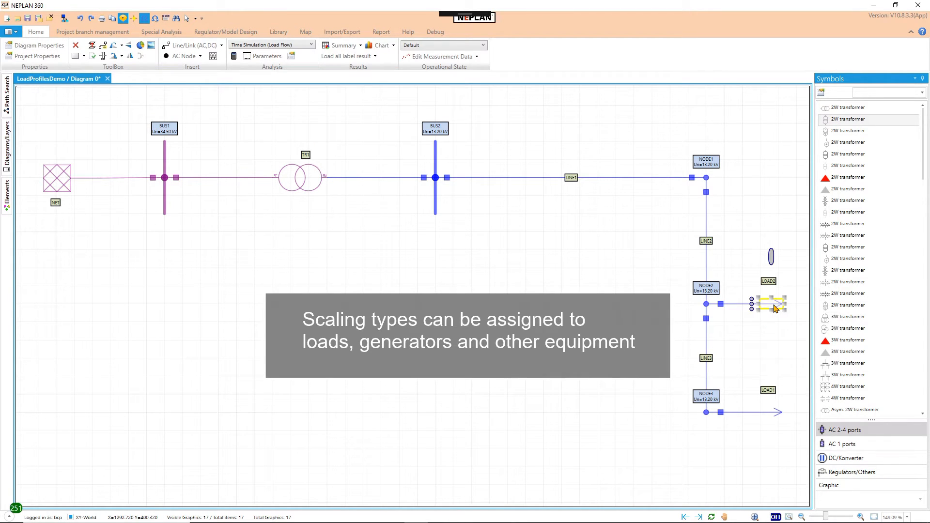
click(777, 414)
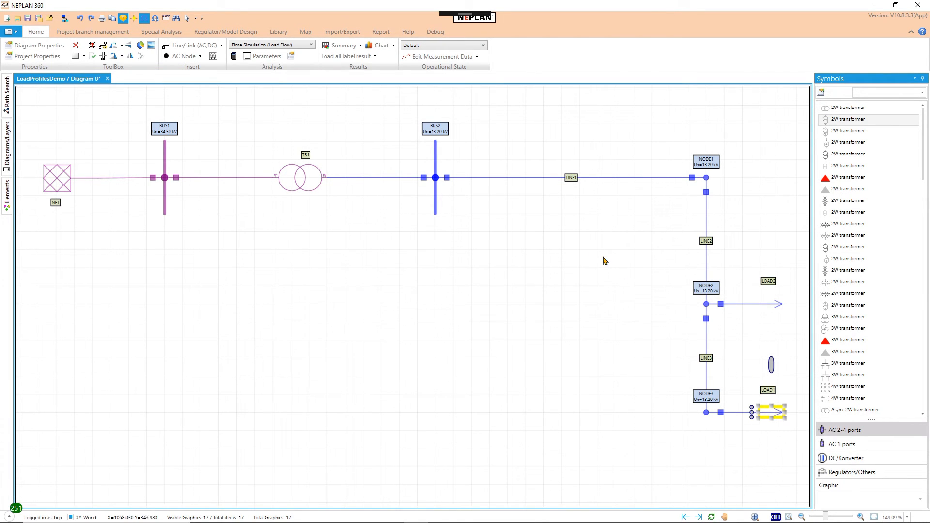
click(264, 56)
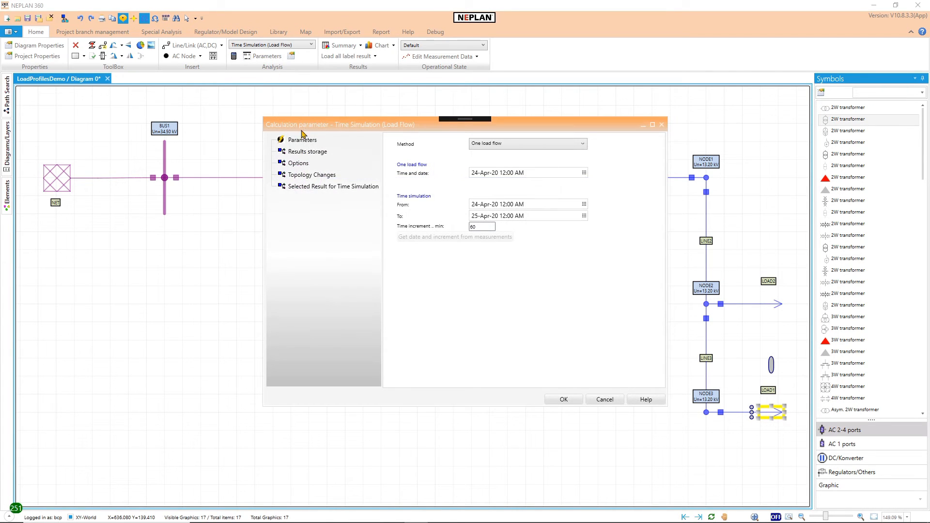
click(301, 166)
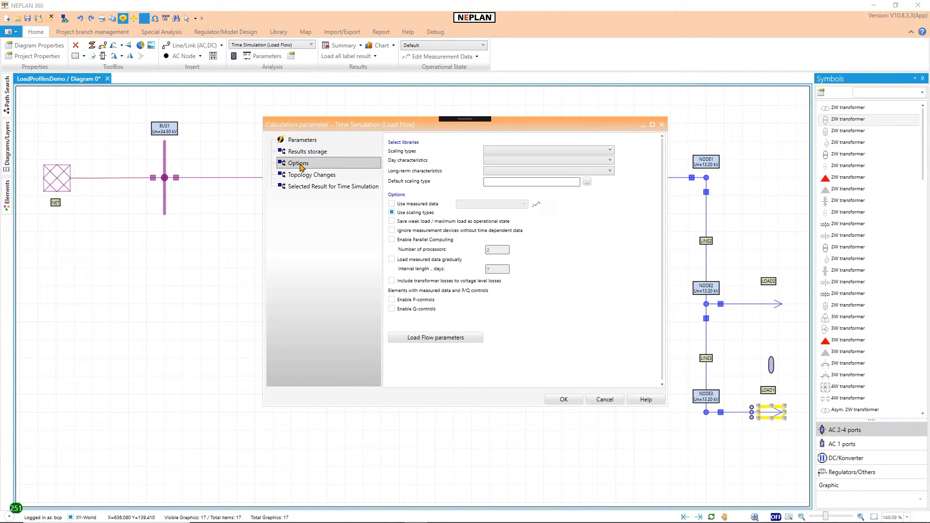
click(499, 154)
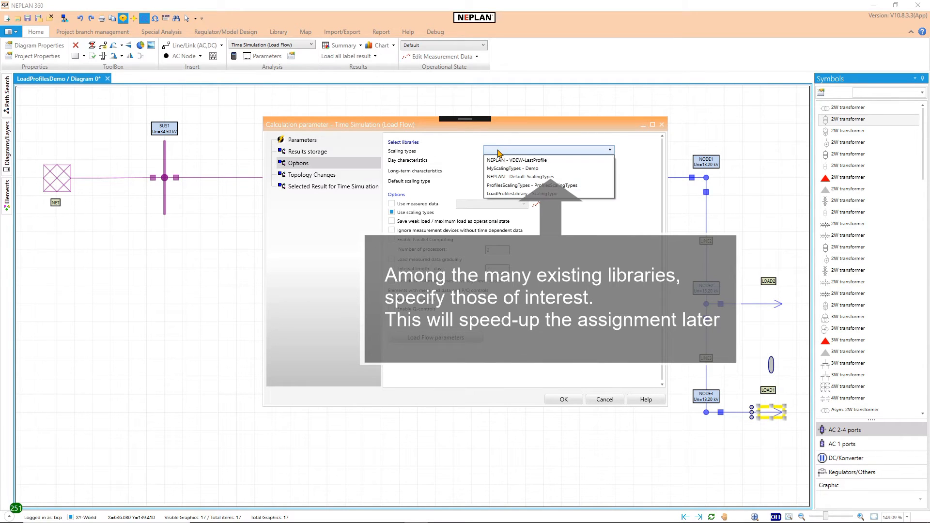
click(511, 168)
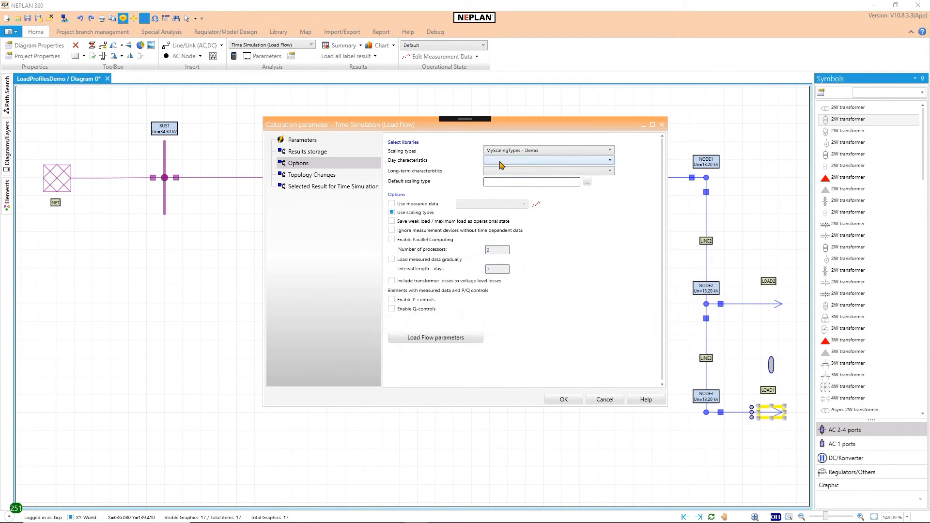
Step: Choose MyDayChar - Demo for day characteristics and MyLongTermChar - Demo for long-term characteristics, and confirm the calculation parameters
click(501, 163)
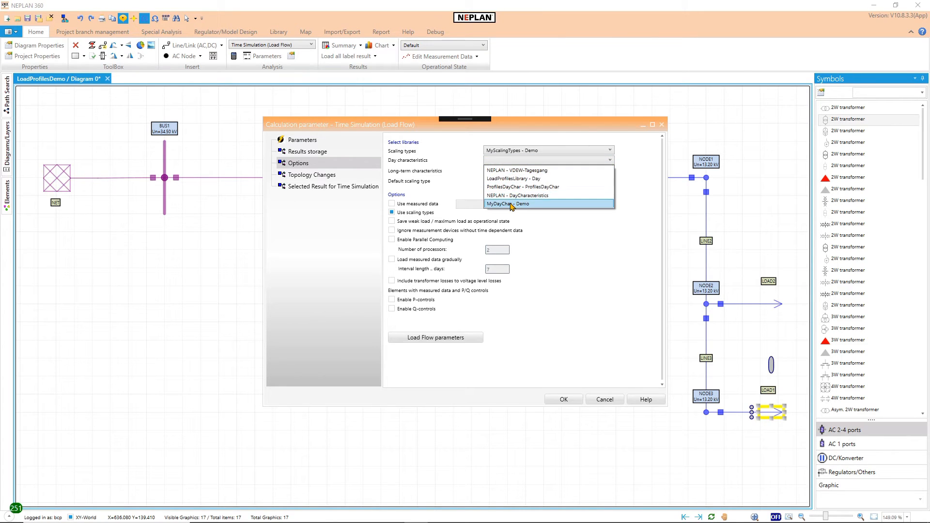
click(506, 203)
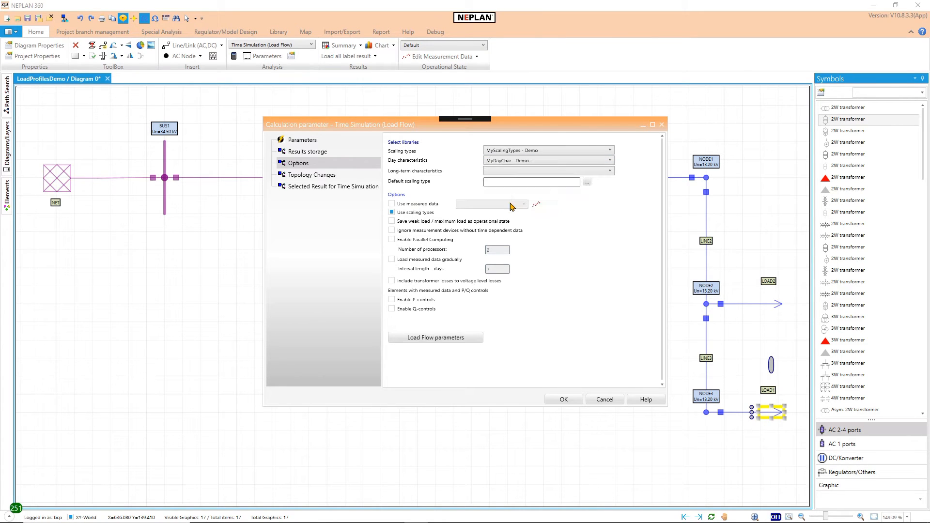
click(503, 174)
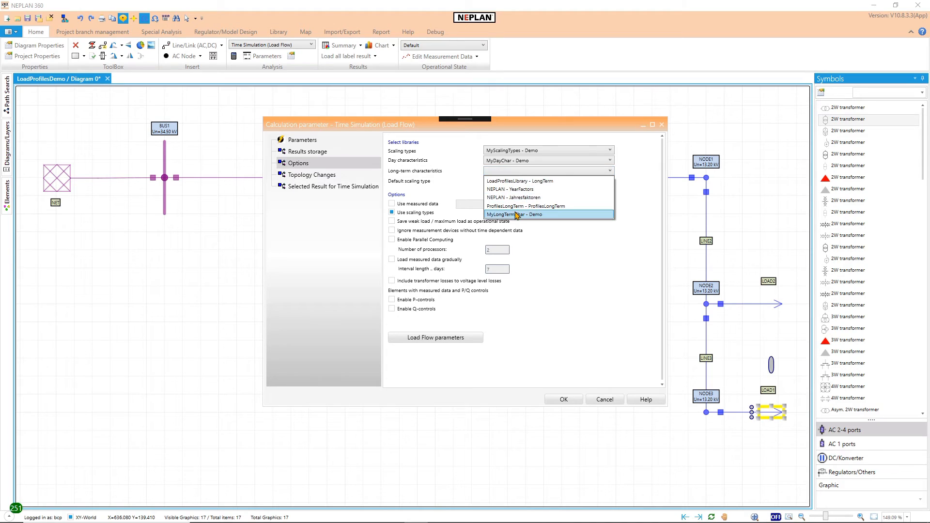
click(516, 214)
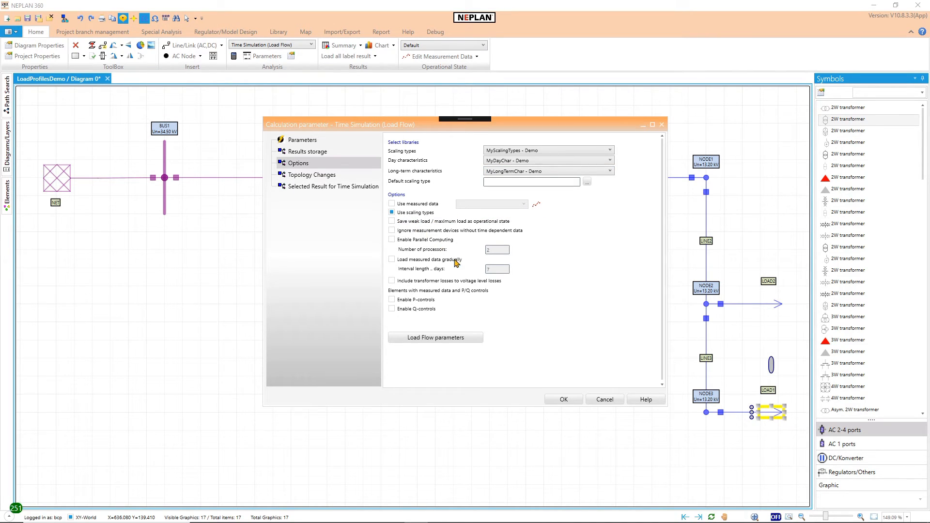
click(562, 399)
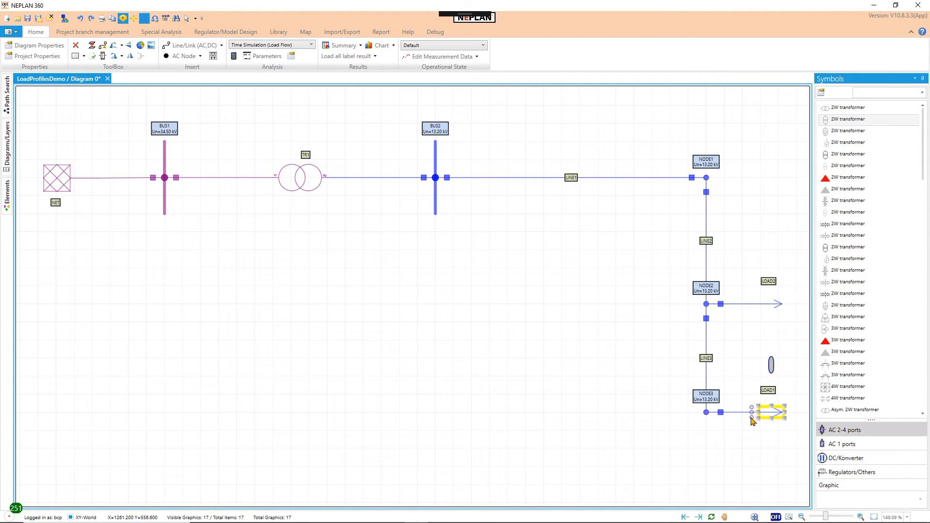
Step: Assign the scaling type houseType1 from MyScalingTypes - Demo to LOAD1 in its load flow scaling factors
double_click(753, 421)
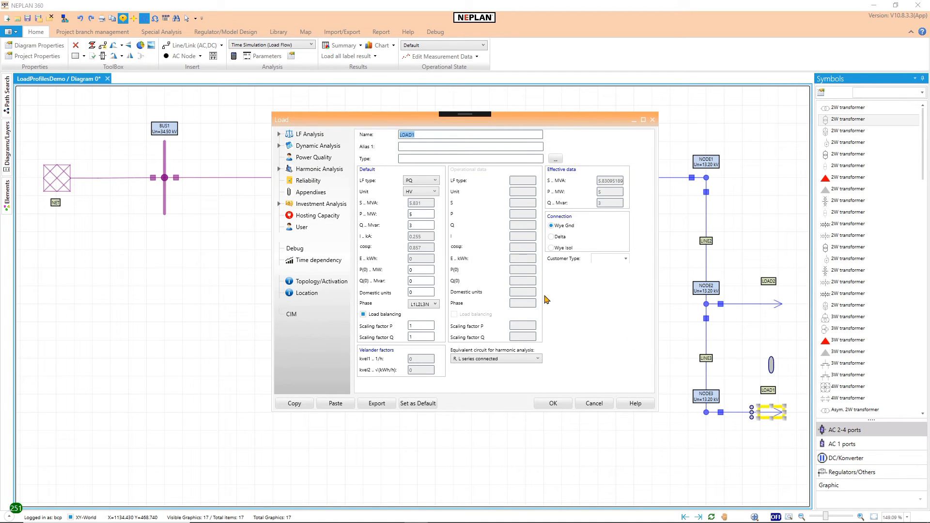
click(279, 135)
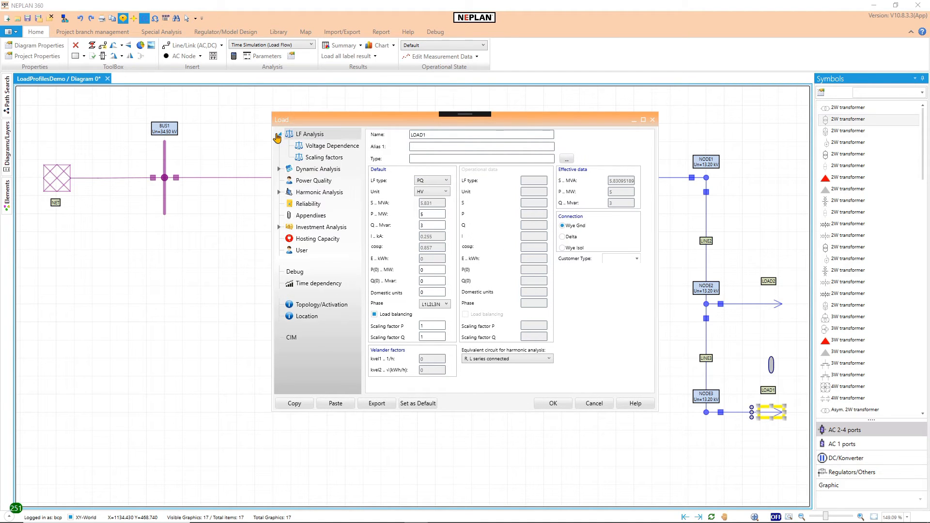
click(313, 160)
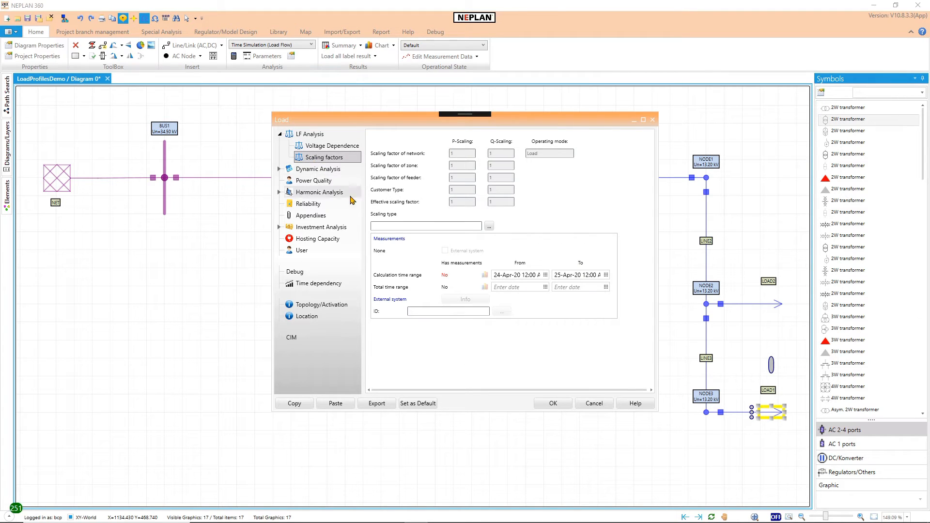
click(489, 227)
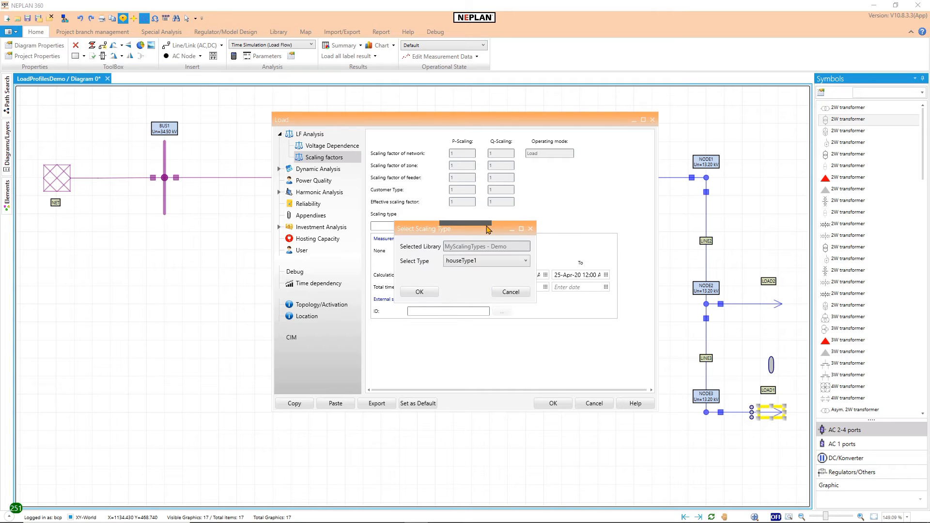
click(473, 260)
click(473, 262)
click(429, 293)
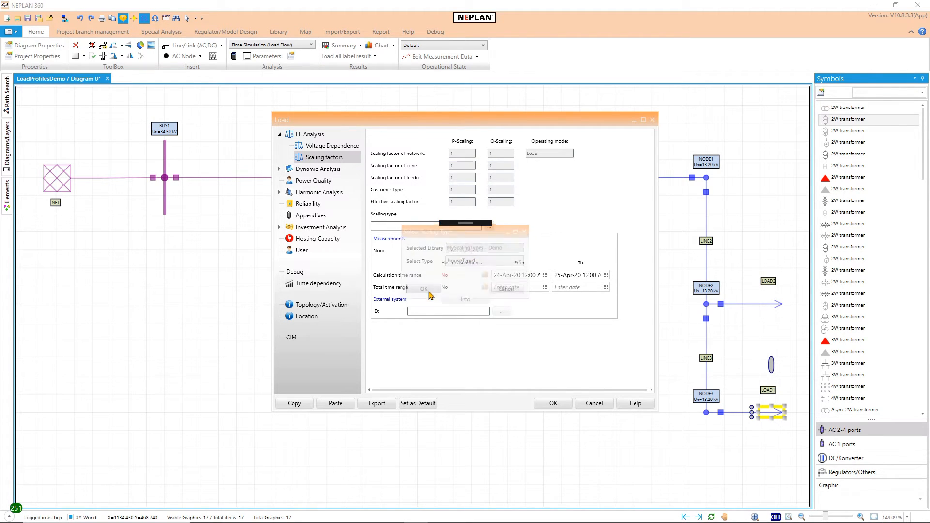
Step: Confirm LOAD1's data and assign the scaling type houseType1 from MyScalingTypes - Demo to LOAD2 in its load flow scaling factors
click(545, 403)
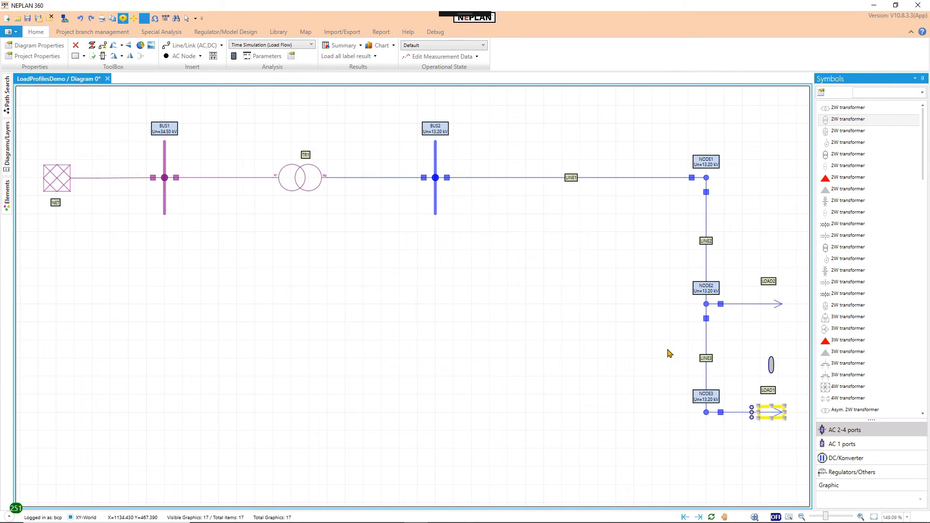
click(774, 306)
double_click(774, 306)
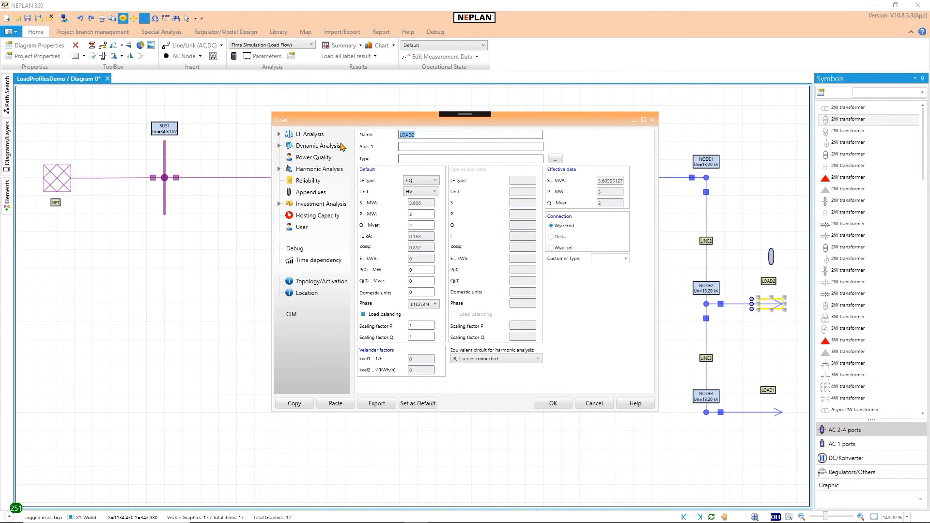
click(279, 135)
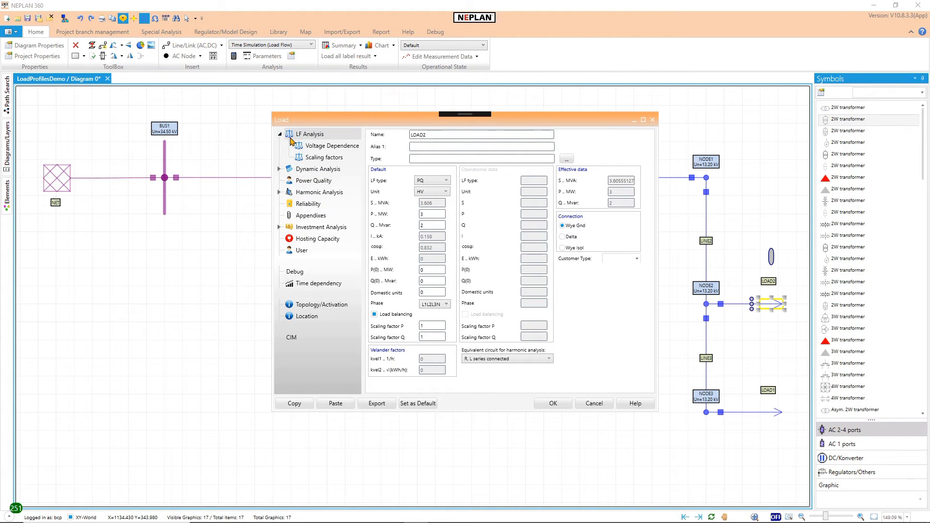
click(319, 159)
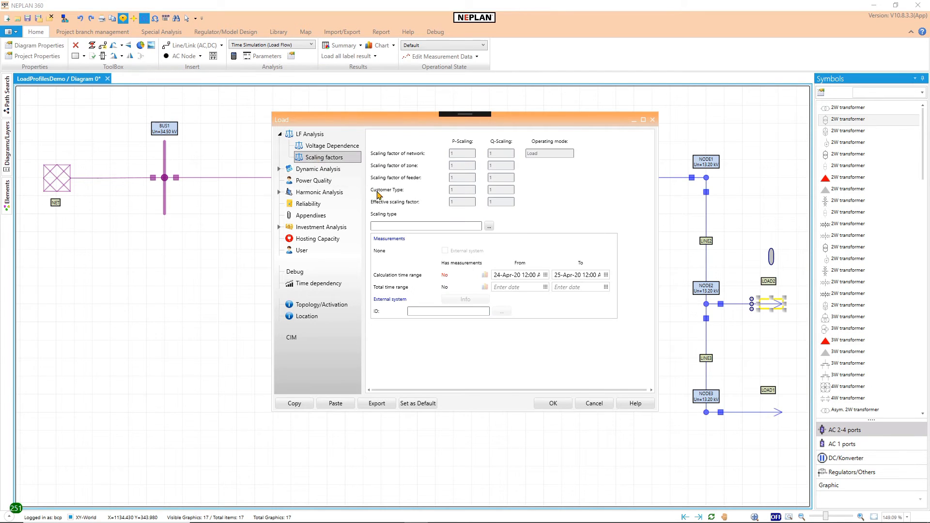
click(489, 227)
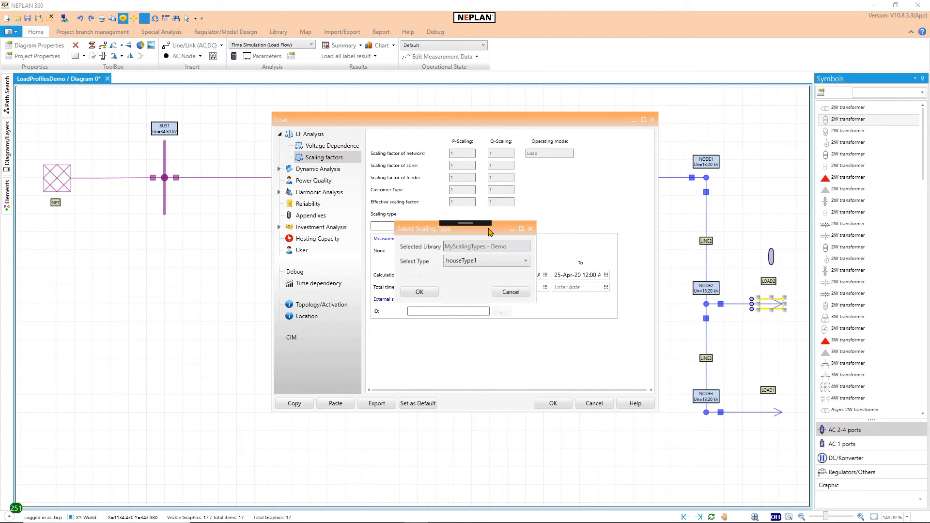
click(432, 292)
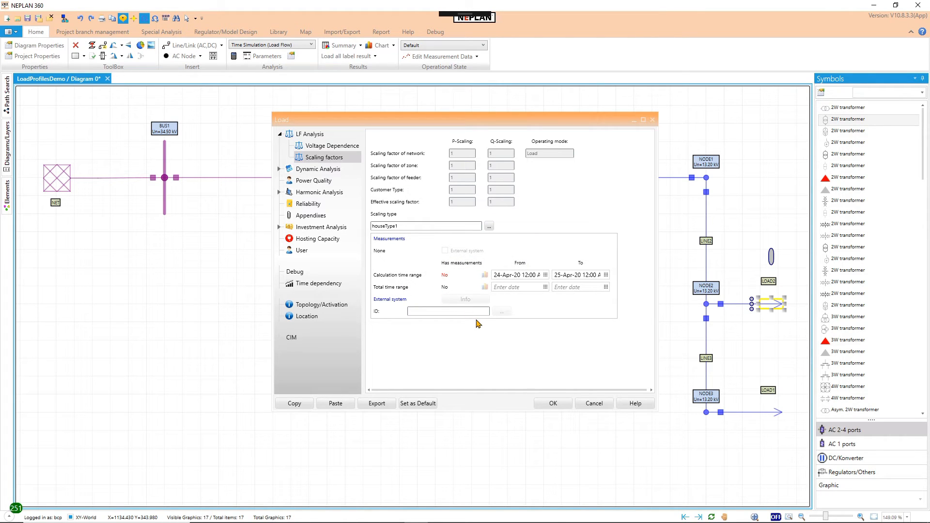
click(550, 403)
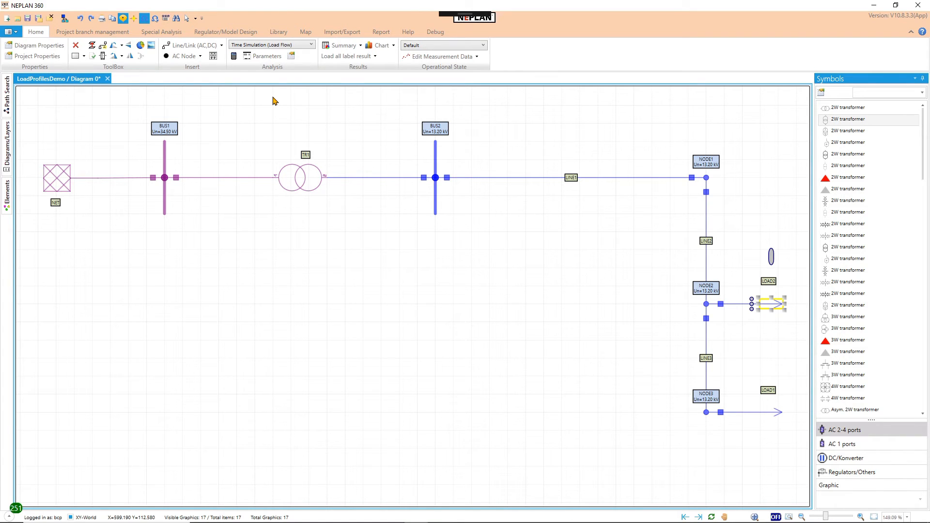
Step: In the Time Simulation (Load Flow) parameters, choose the Time simulation method and select all elements for the time simulation results
click(270, 56)
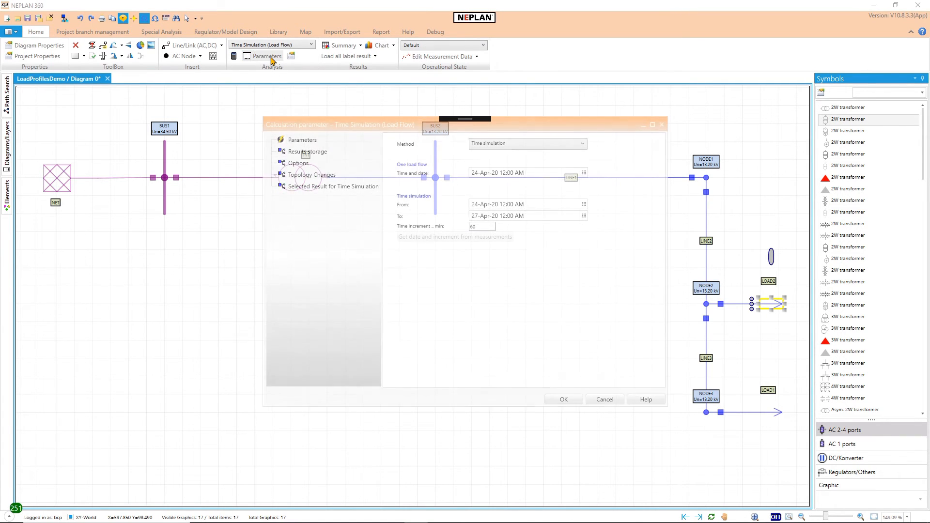
click(480, 145)
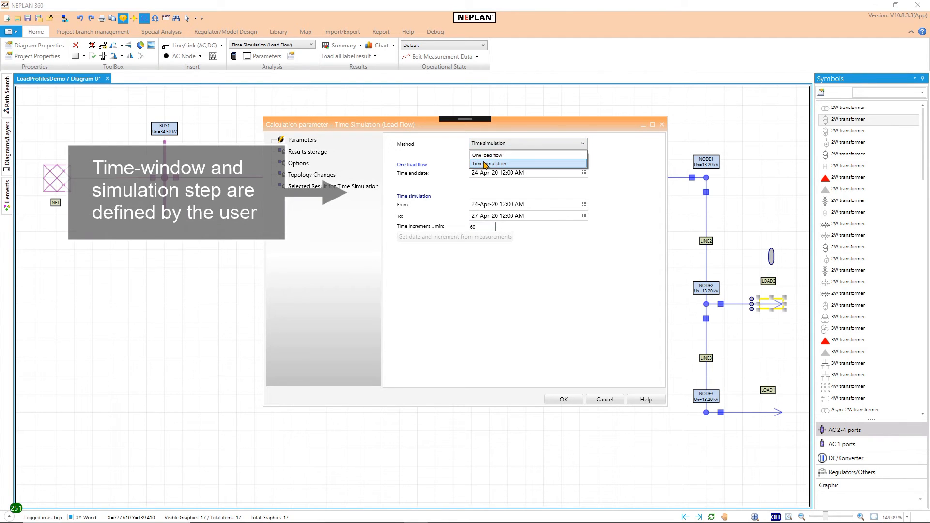
click(486, 165)
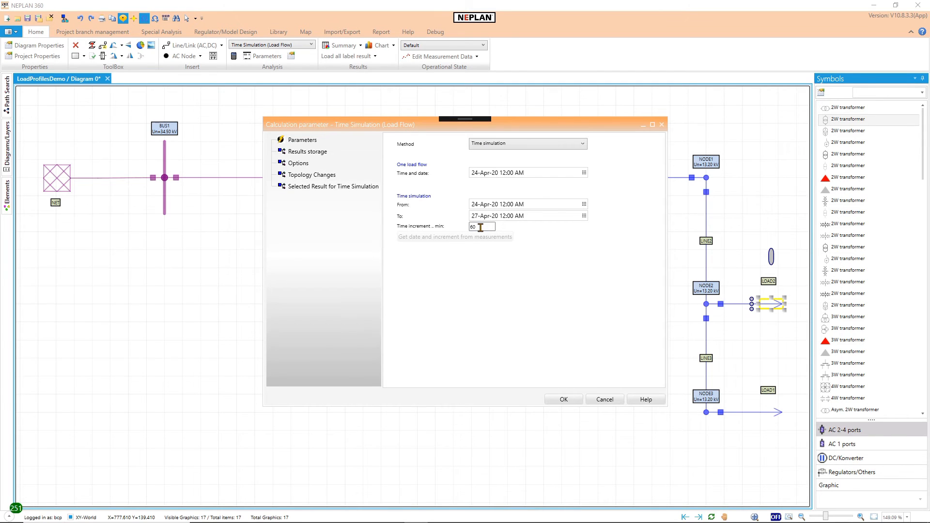
drag(480, 227, 459, 227)
click(325, 188)
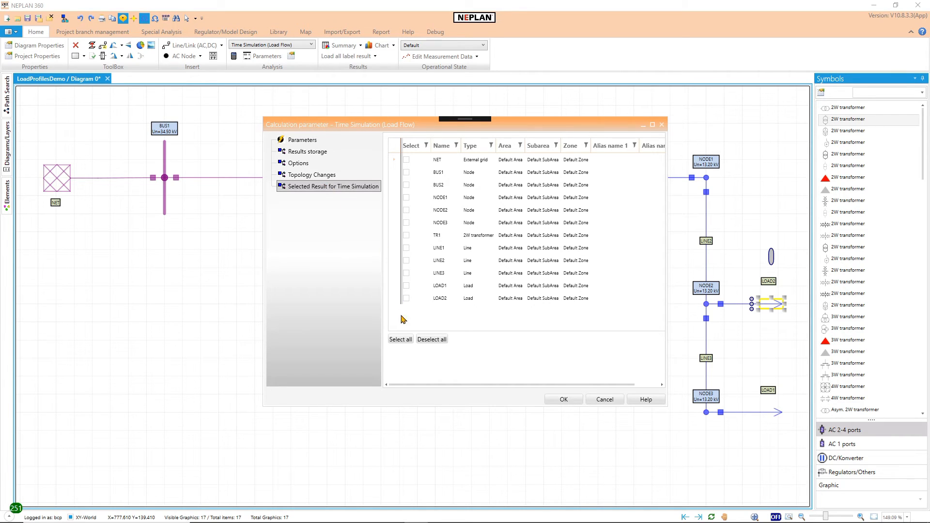
click(400, 339)
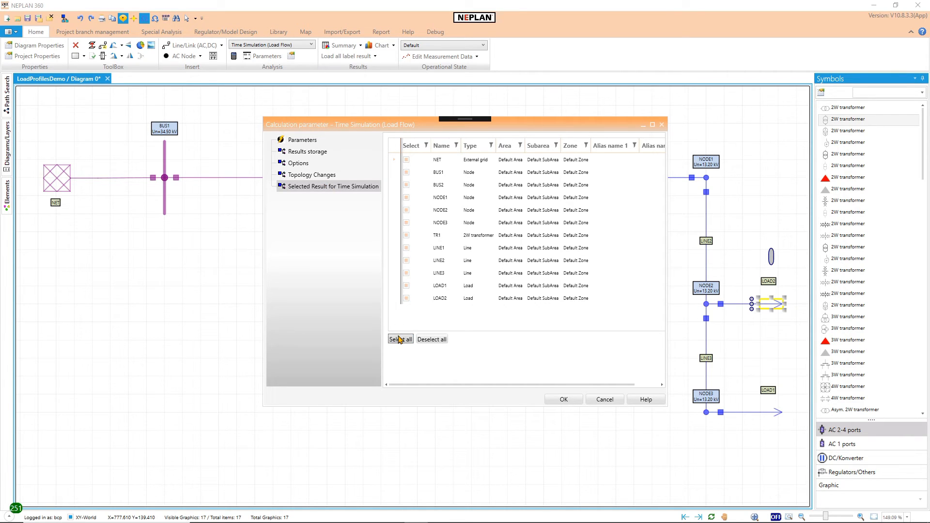
Step: Enable results storage for time-value curves, min/max values, voltage histograms, loading histograms, limit violations and all element results
click(307, 152)
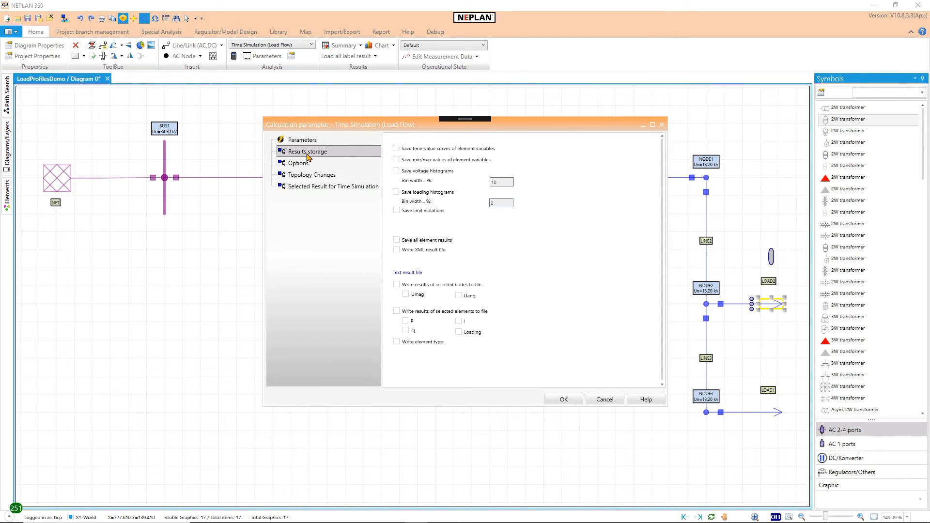
click(396, 149)
click(396, 160)
click(396, 171)
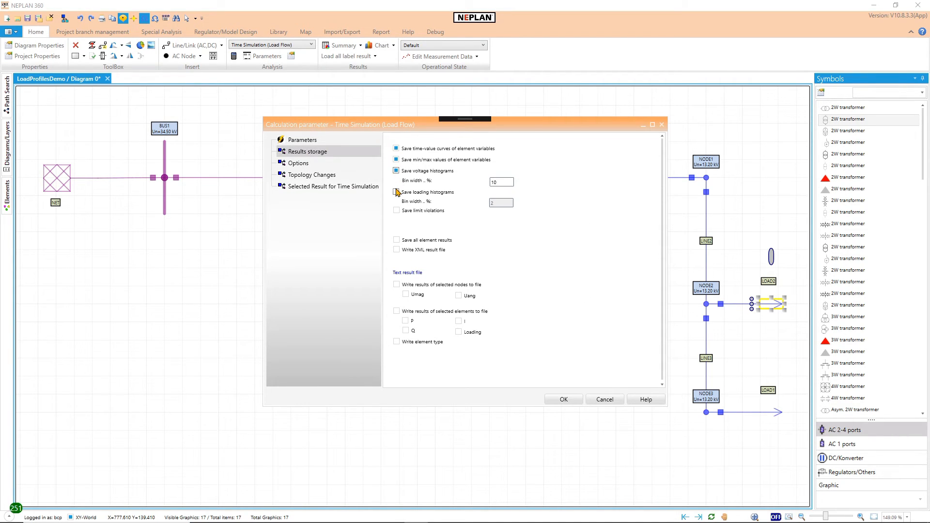
click(397, 192)
click(397, 211)
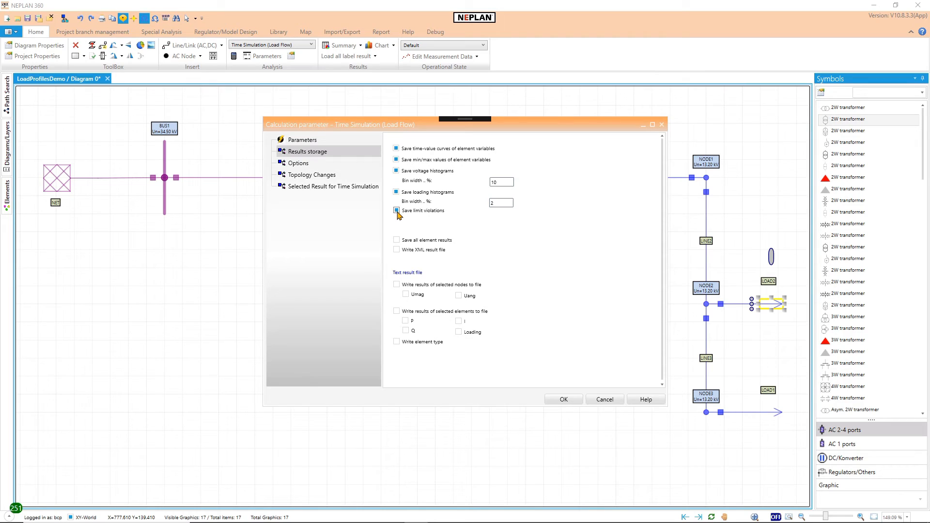
click(397, 240)
Step: Include node results Umag and Uang, element results P, Q, I and Loading, and the element type in the text result file, and confirm the parameters
click(397, 285)
click(406, 294)
click(459, 295)
click(400, 311)
click(405, 320)
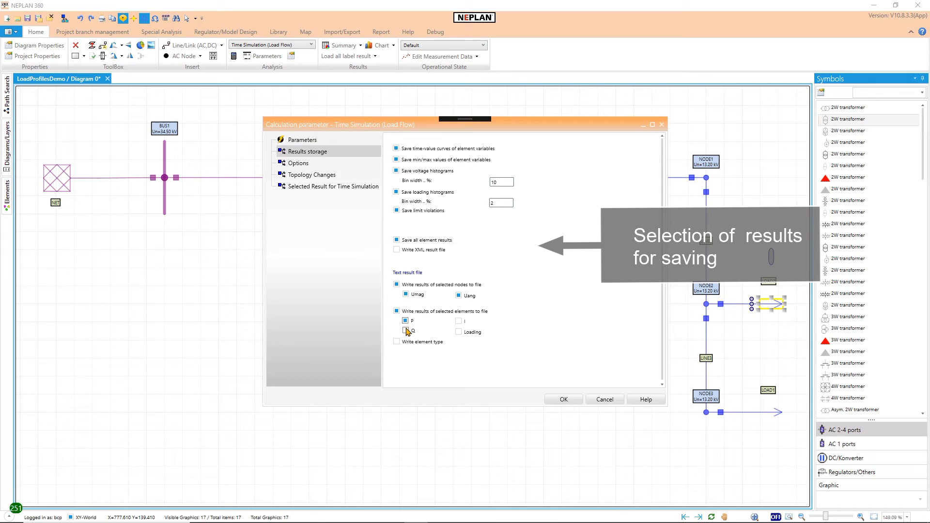
click(406, 330)
click(458, 321)
click(459, 332)
click(397, 342)
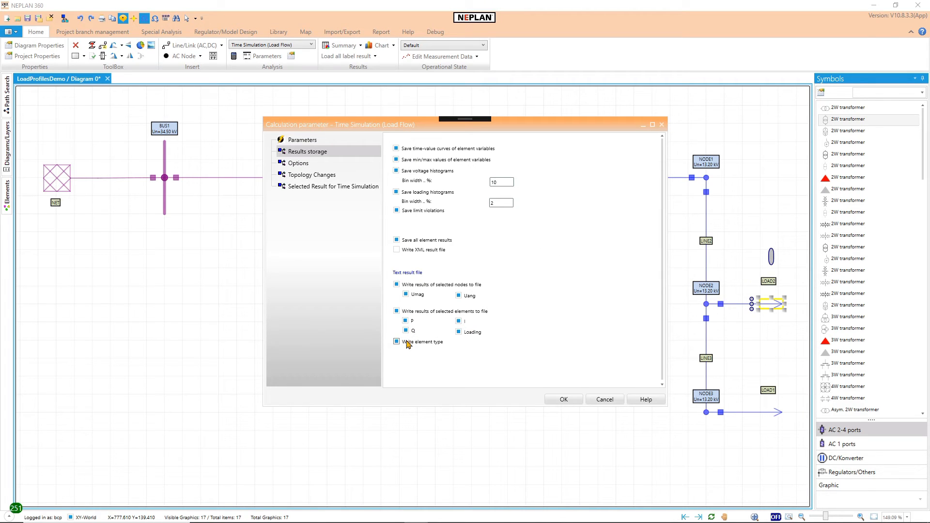
click(564, 400)
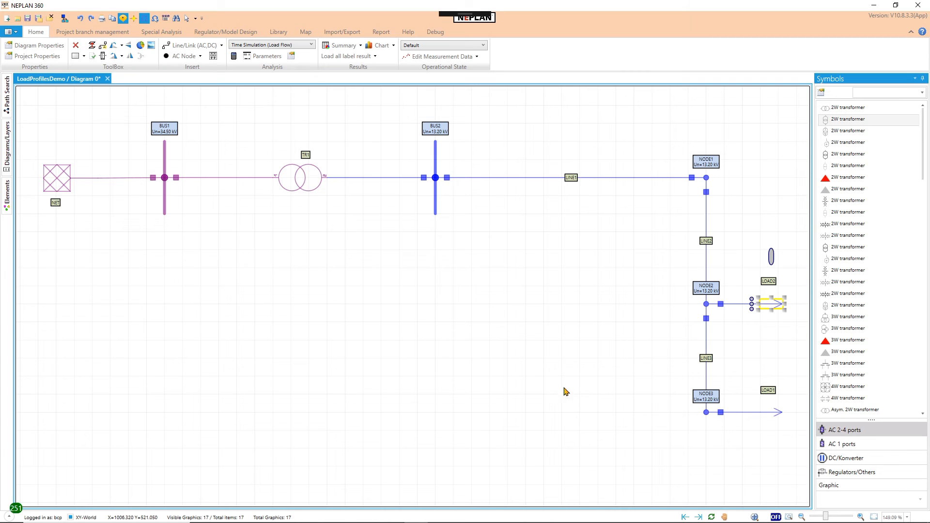
Step: Run the Time Simulation (Load Flow) calculation and review the calculation messages, including the energy losses and load factors
click(233, 57)
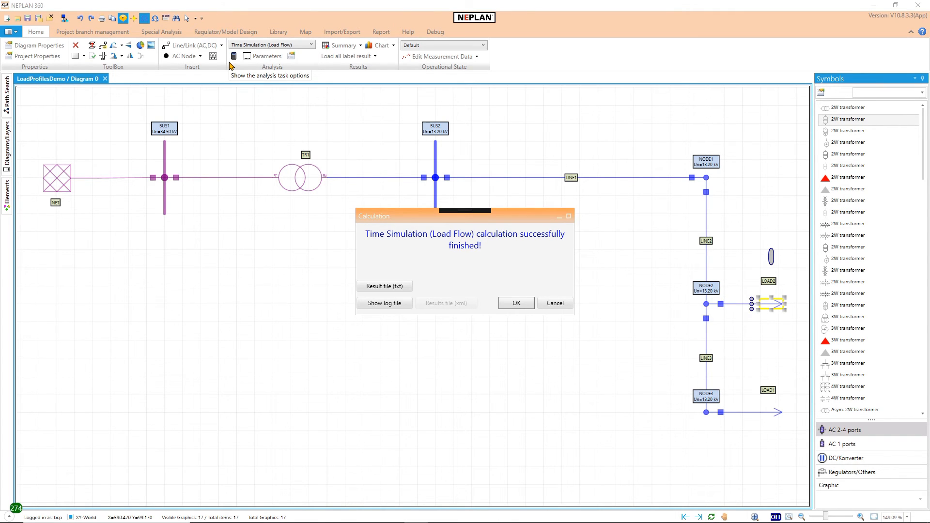
click(509, 305)
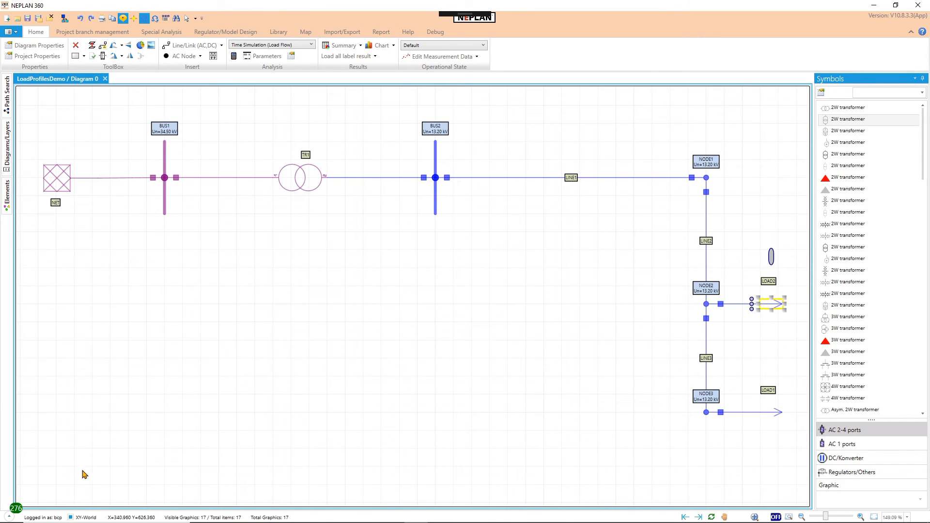
click(9, 517)
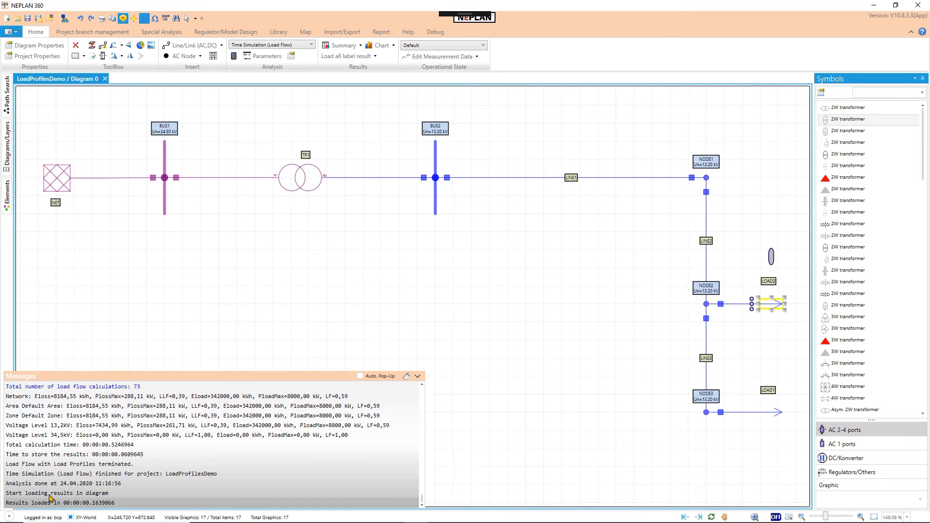
scroll(154, 444, up, 2)
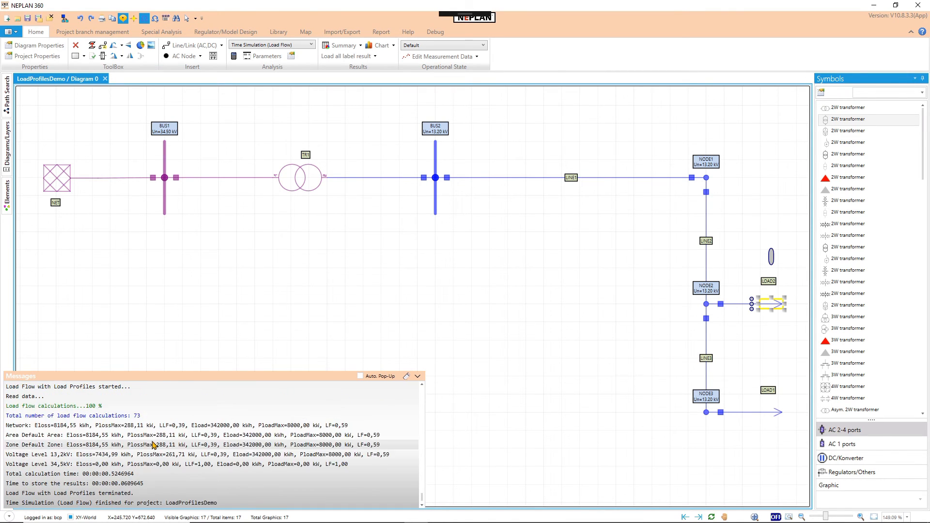
scroll(153, 444, down, 1)
scroll(153, 445, down, 1)
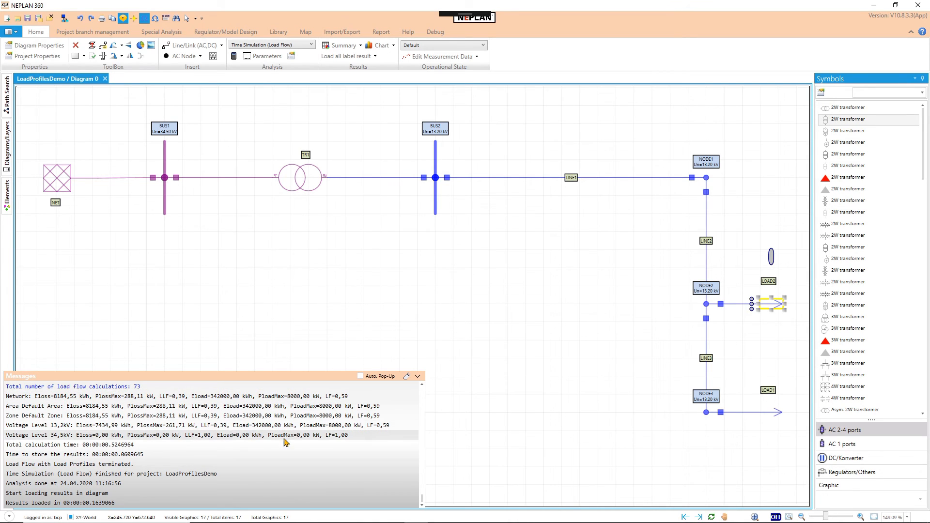
click(418, 376)
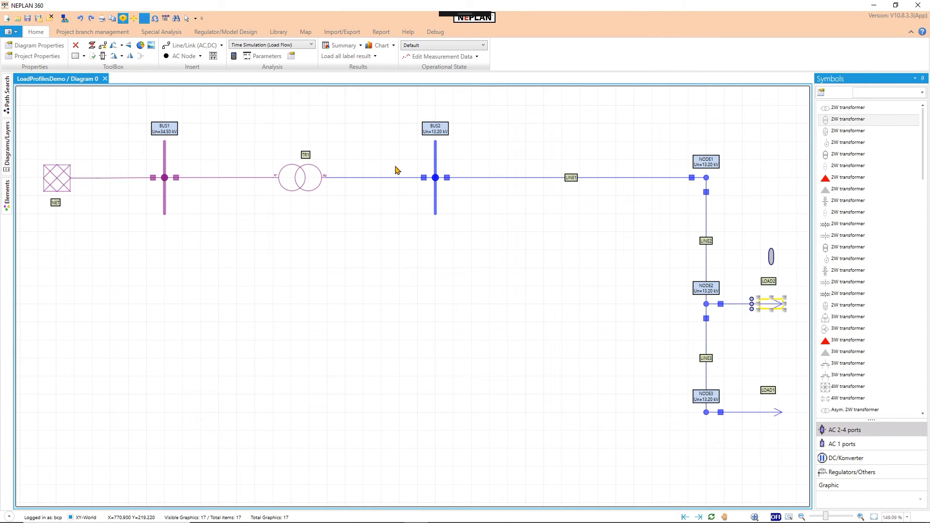
Step: Open the time simulation chart and add curves of P over Time for LOAD2 and the external grid NET
click(371, 47)
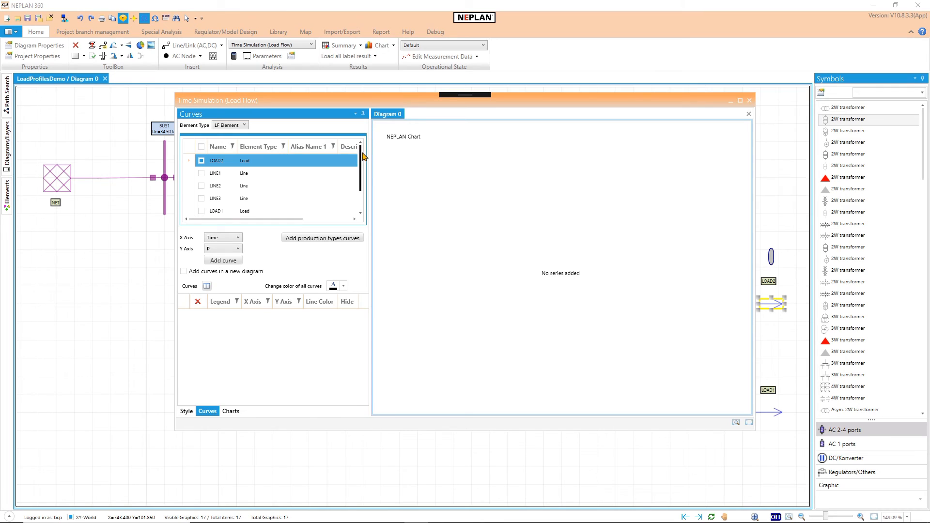
scroll(354, 198, down, 2)
scroll(352, 191, up, 2)
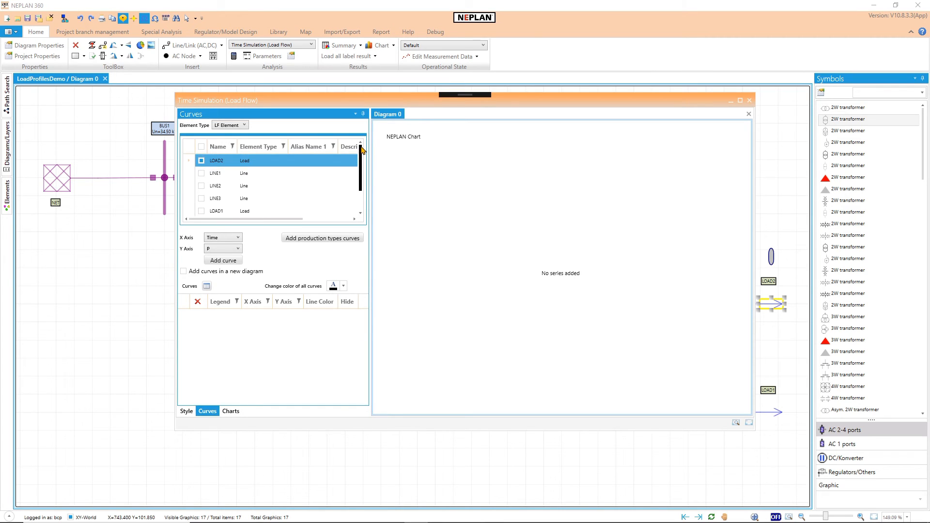
scroll(350, 184, down, 2)
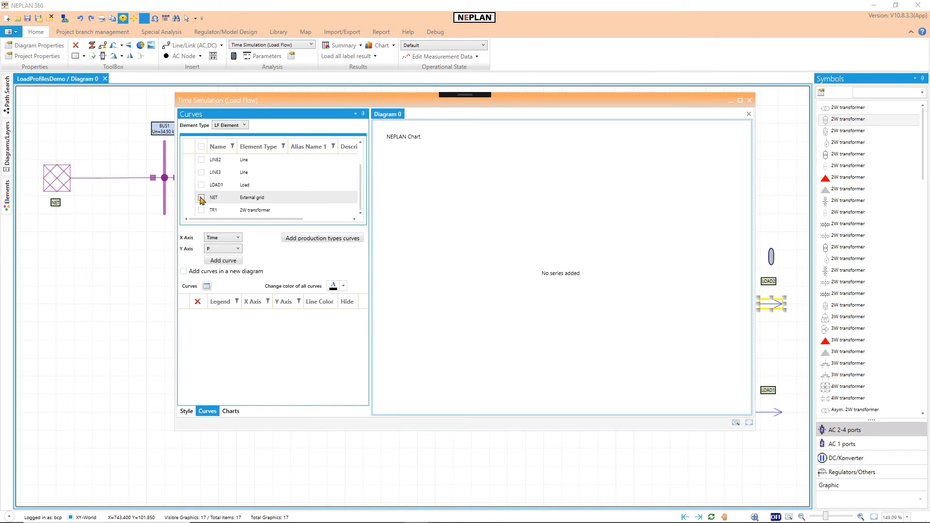
click(201, 198)
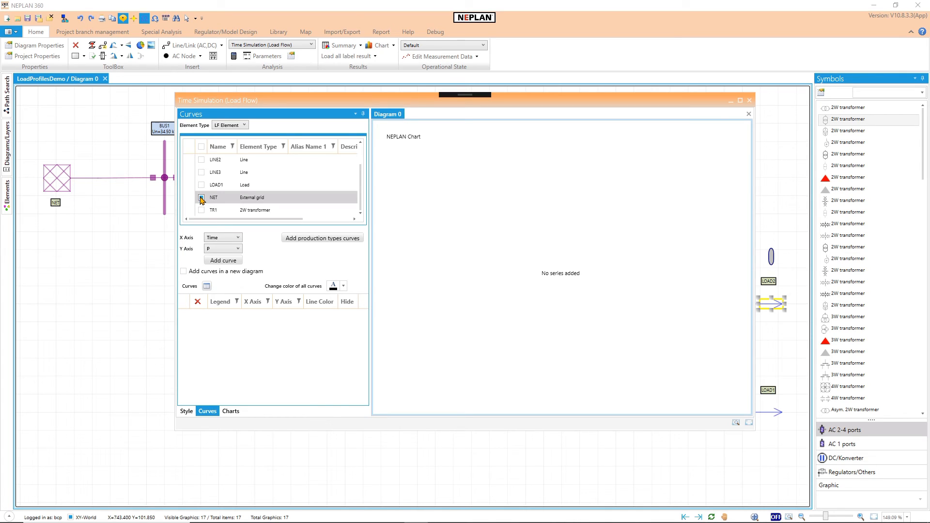
click(217, 262)
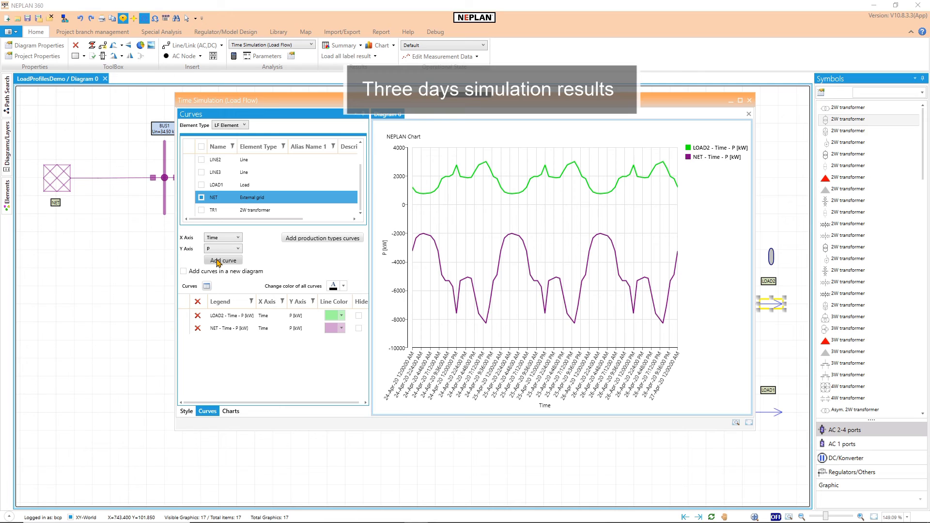
Step: Deselect NET, plot the voltage U over Time for node BUS2 in a new diagram, and return to Diagram 0
click(201, 199)
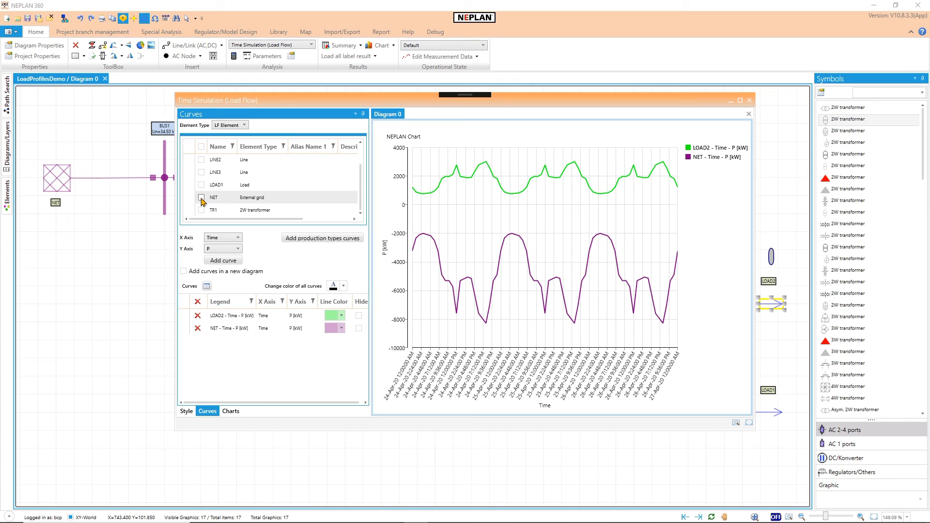
click(241, 126)
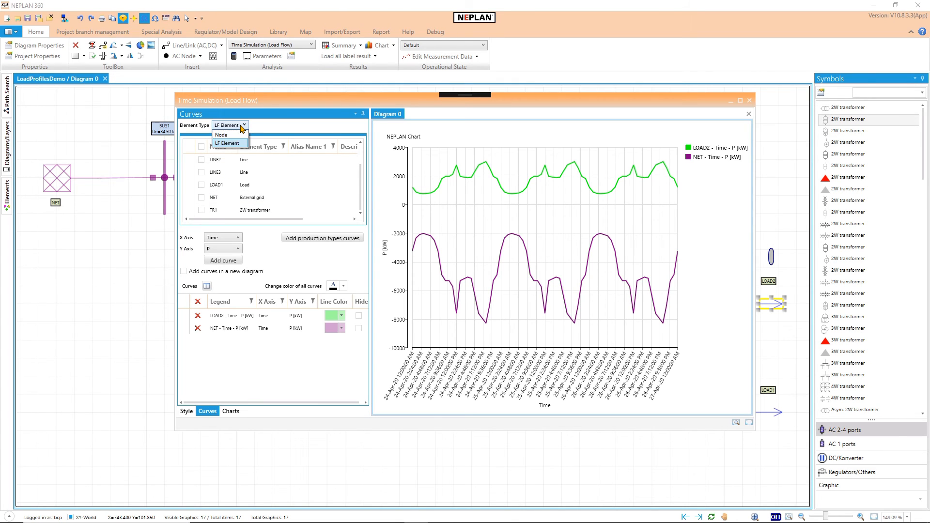
click(239, 135)
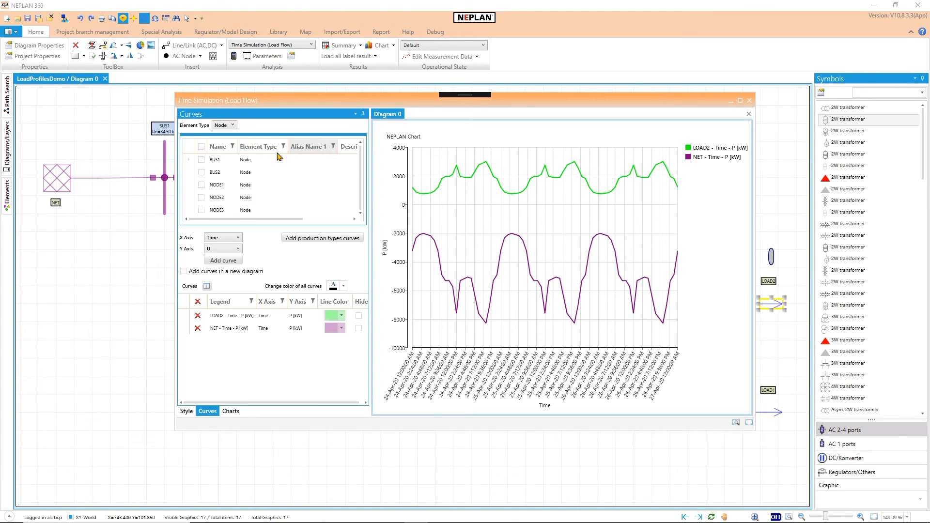
click(201, 173)
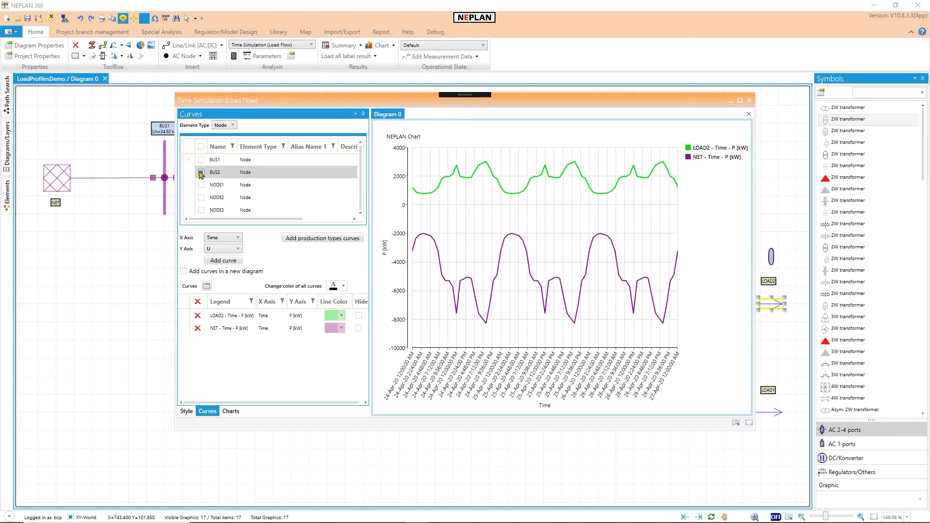
click(201, 173)
click(184, 271)
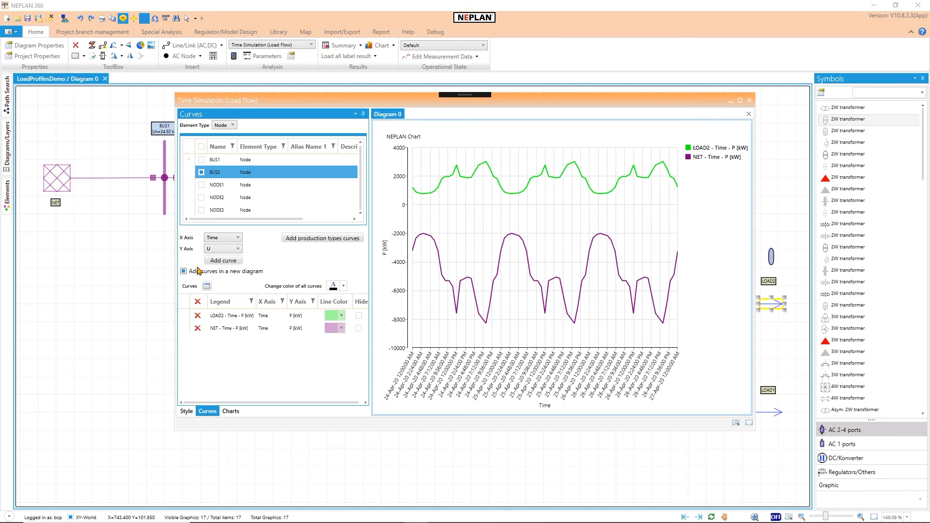
click(215, 261)
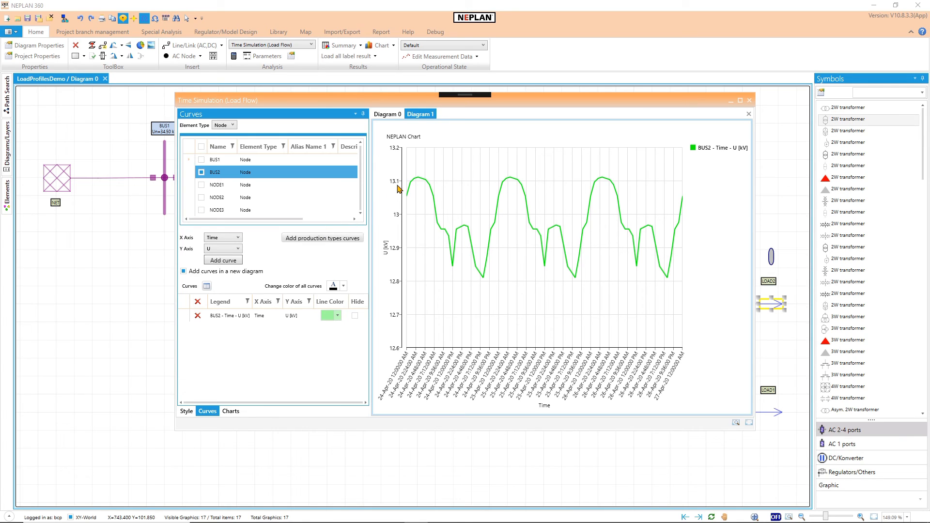
click(388, 116)
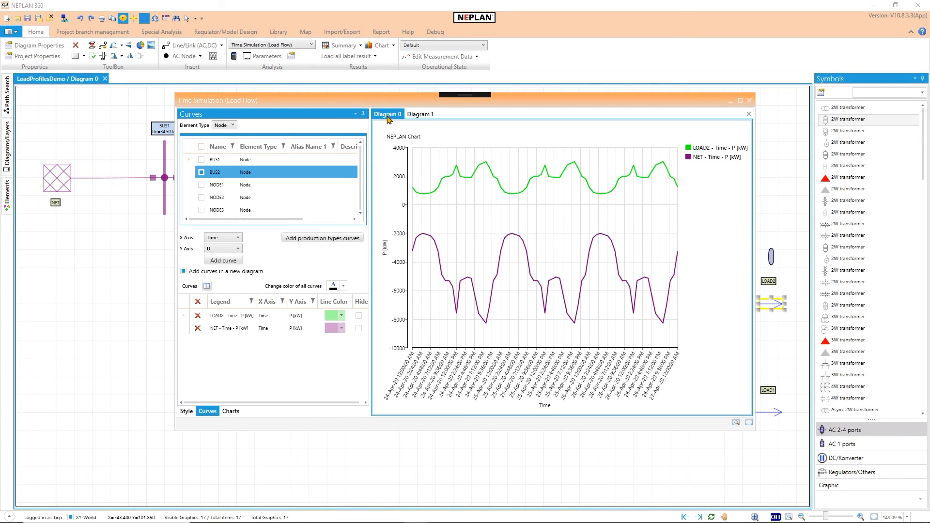
Step: Switch to the BUS2 voltage diagram, list the LF elements, and plot Loading over Name for transformer TR1 in a new diagram
click(425, 116)
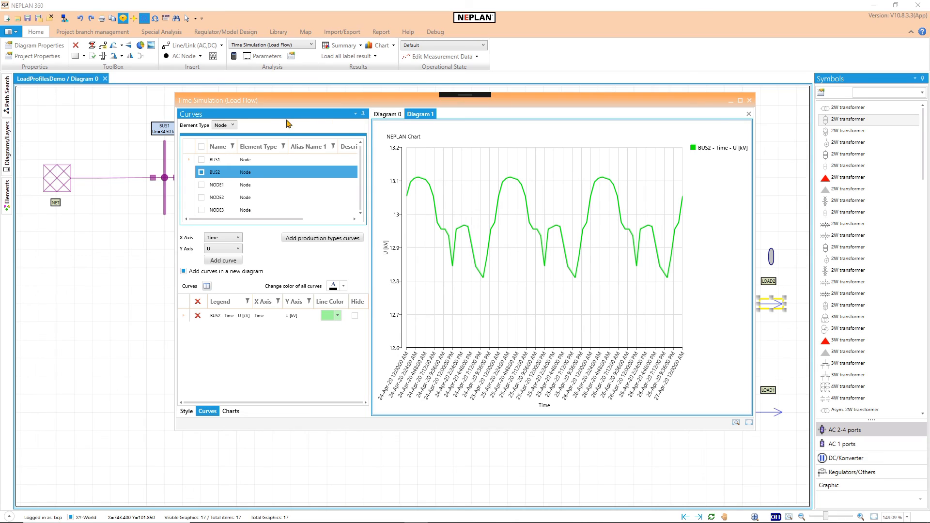
click(231, 126)
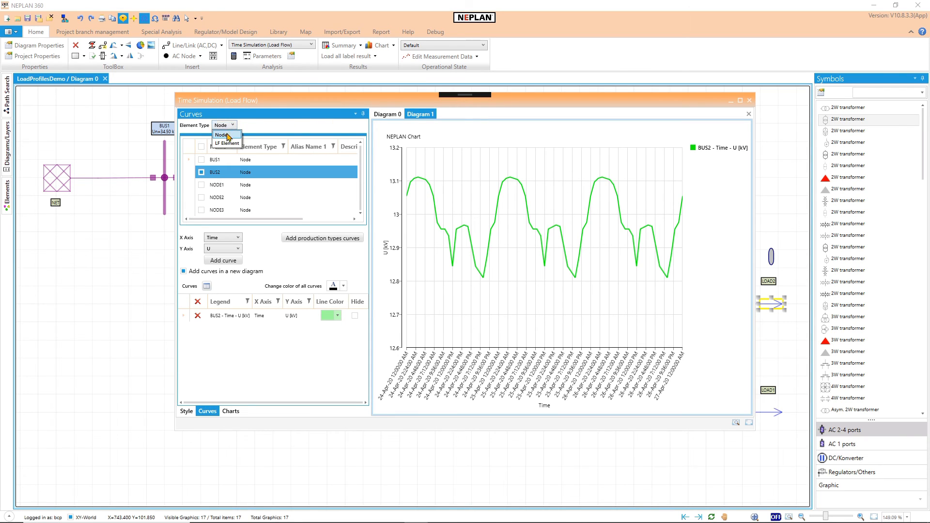
click(229, 145)
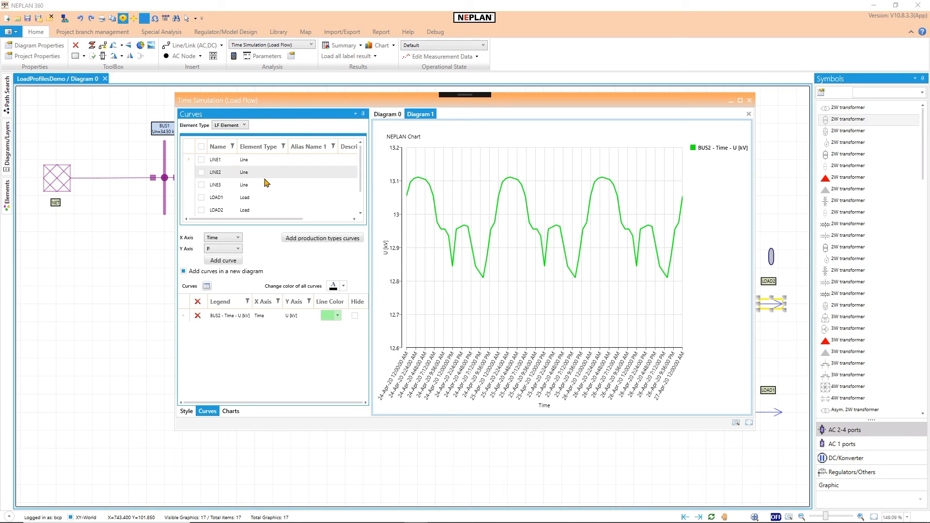
drag(360, 177, 360, 196)
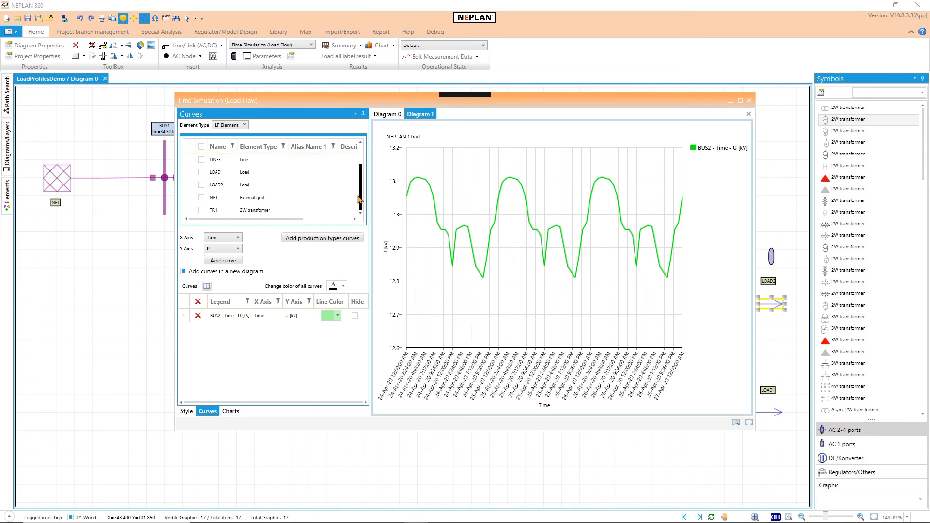
click(201, 210)
click(228, 249)
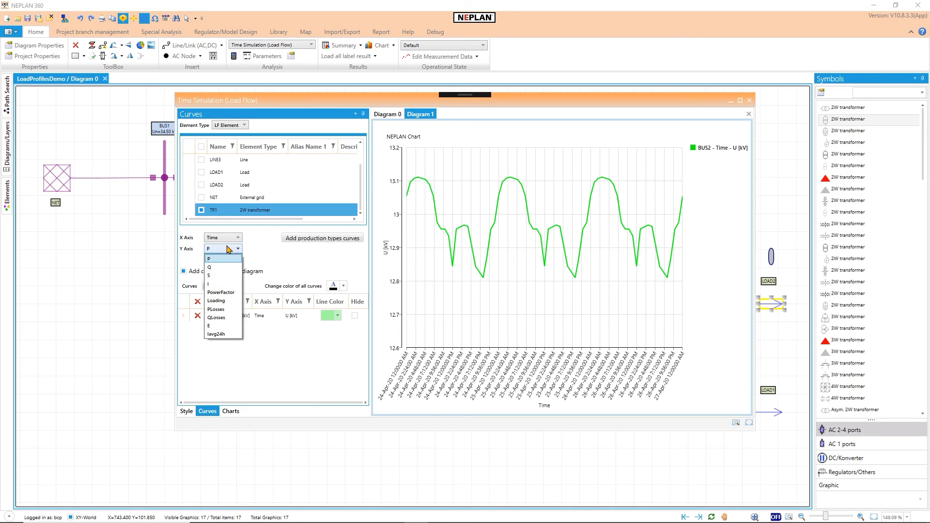
click(225, 300)
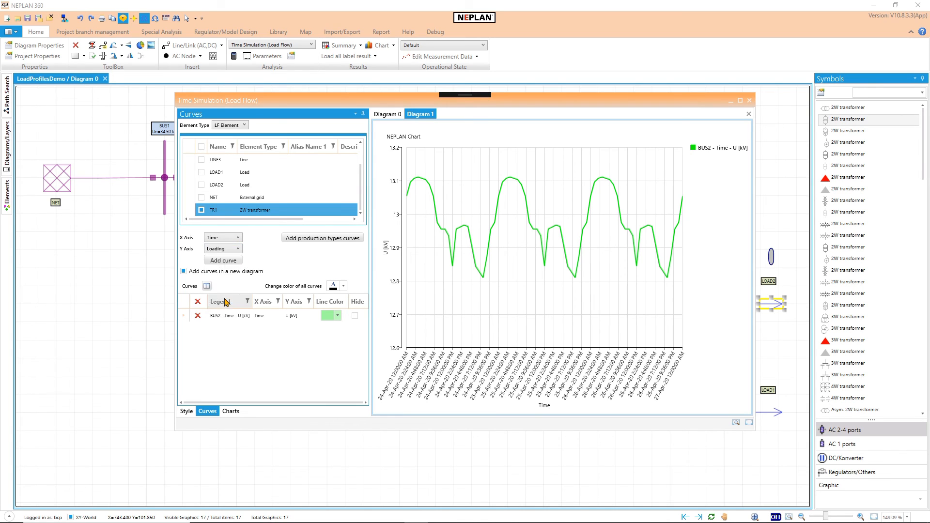
click(226, 238)
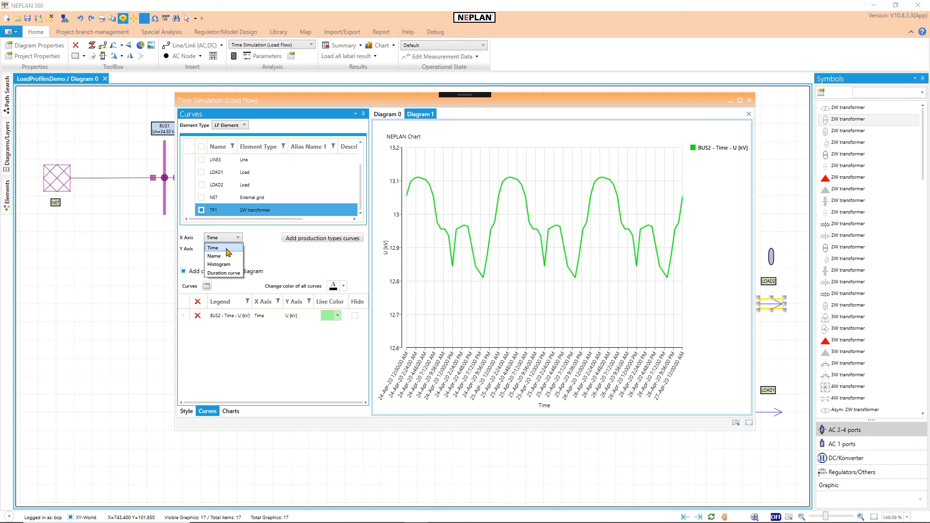
click(227, 256)
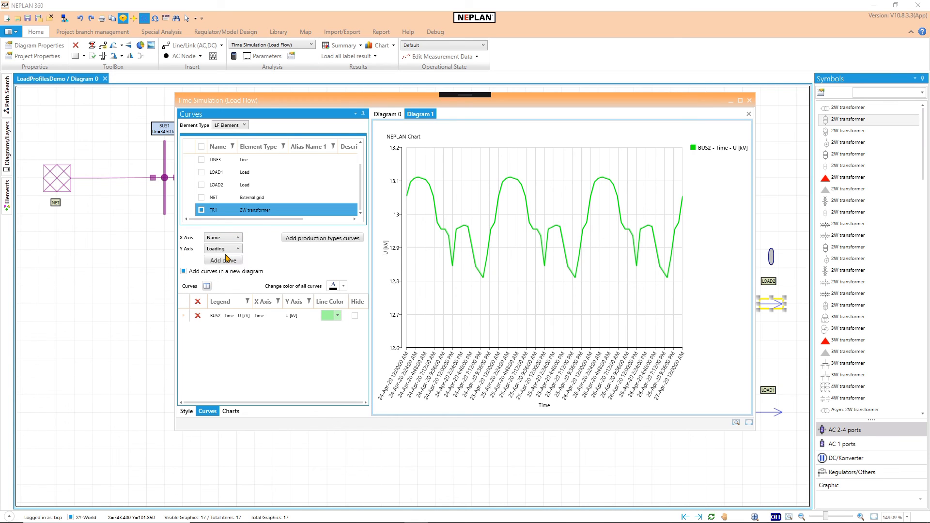
click(224, 260)
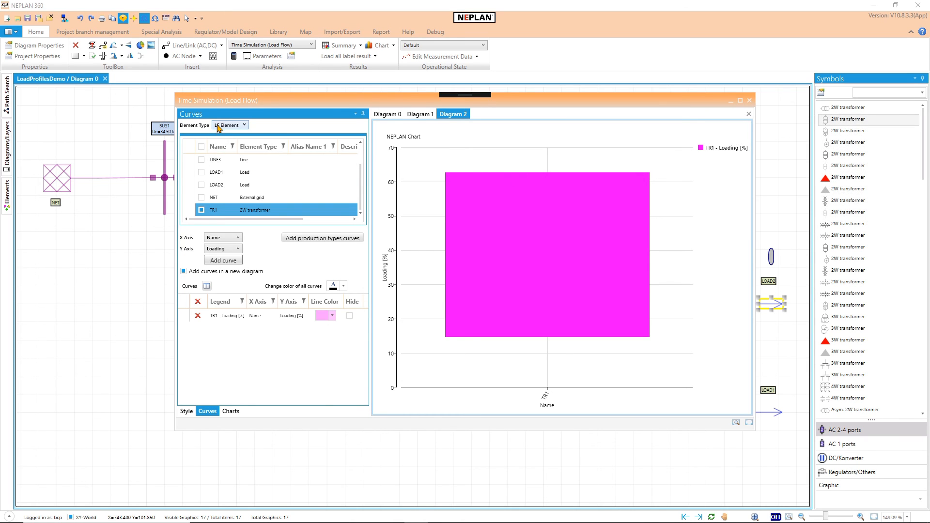
Step: Deselect TR1 and plot Loading over Name for LINE1, LINE2 and LINE3 in a new diagram
click(202, 211)
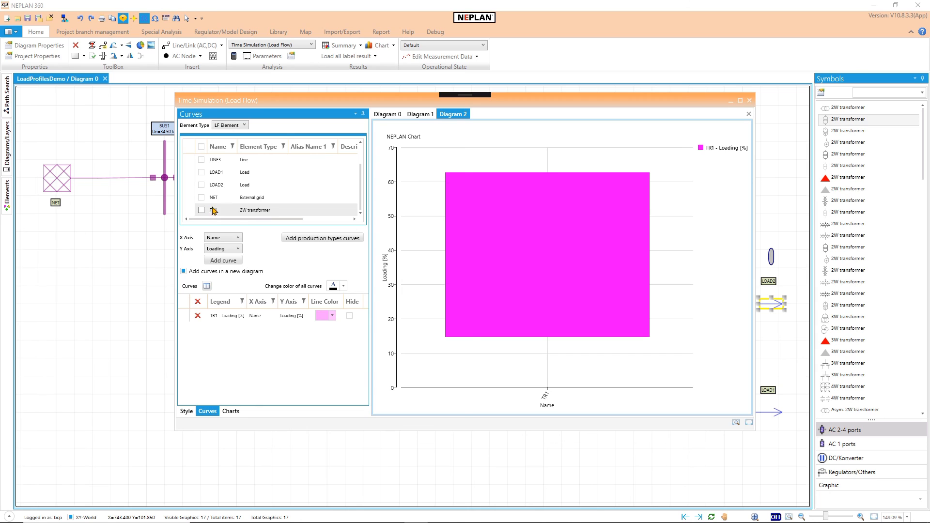
scroll(291, 202, up, 2)
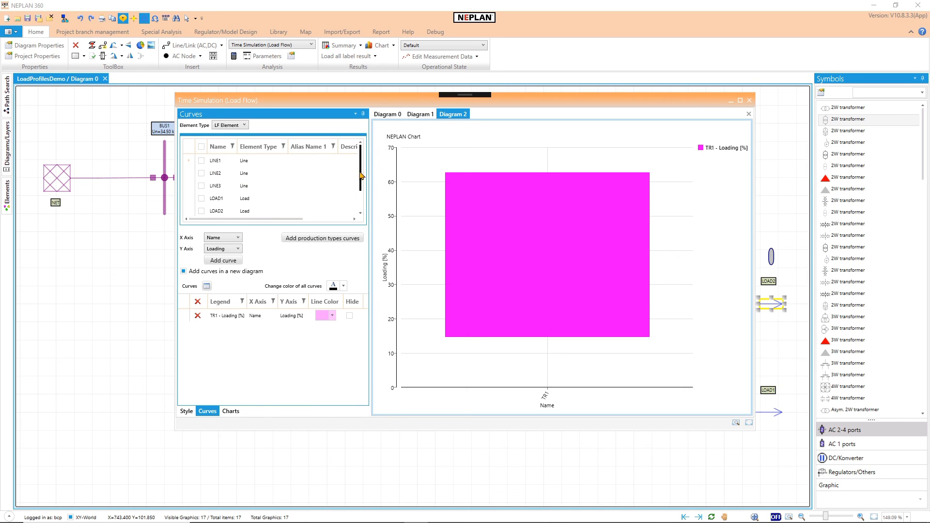
click(201, 186)
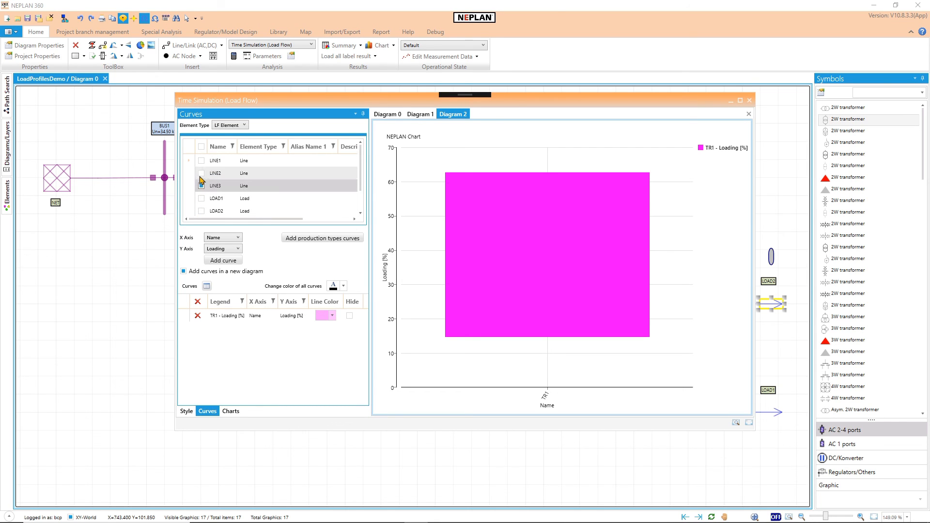
click(202, 173)
click(201, 160)
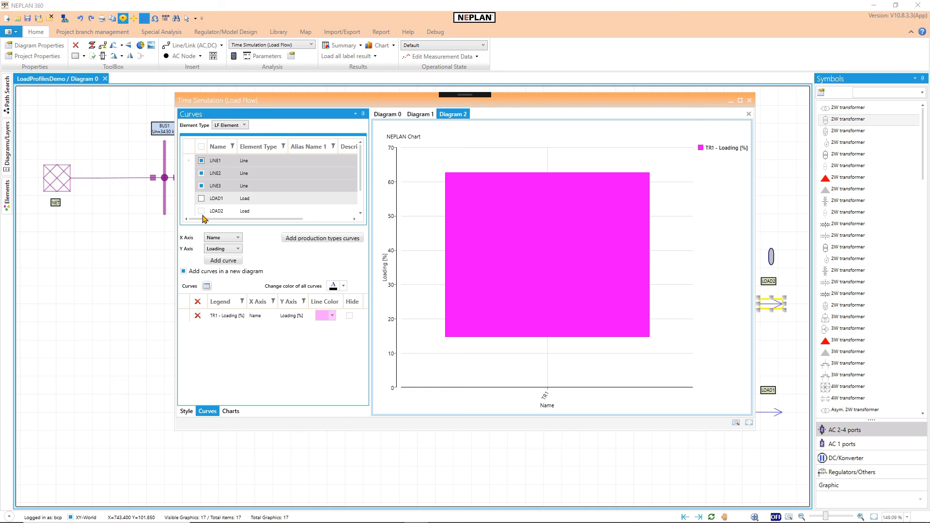
click(228, 261)
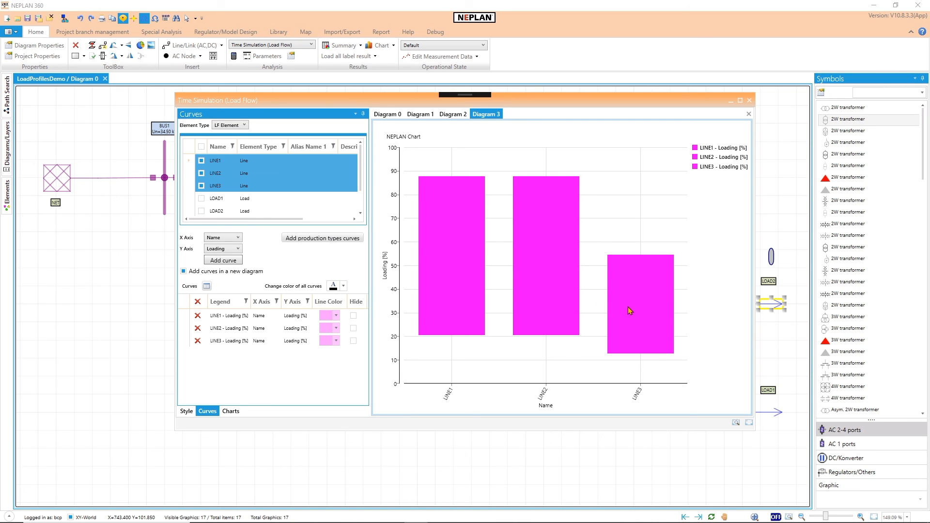
Step: Color the LINE2 loading bar green and the LINE3 loading bar light blue
click(336, 328)
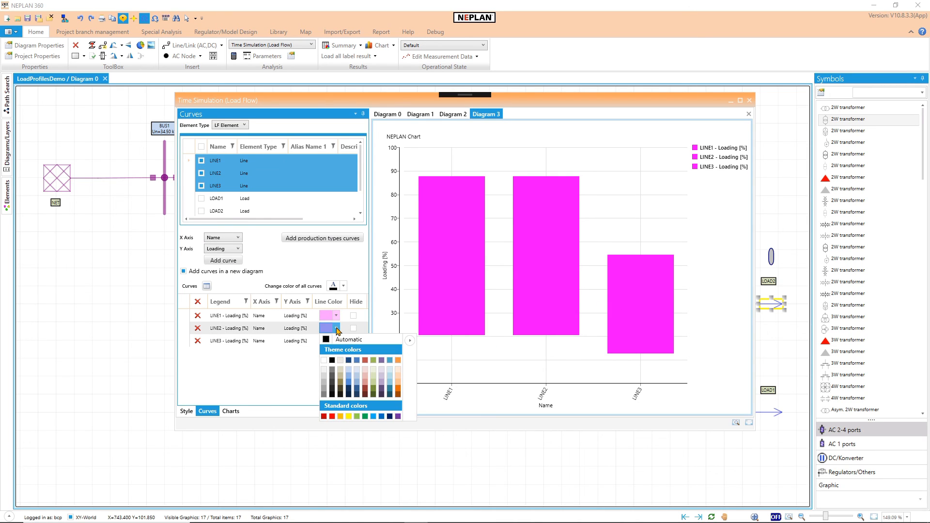
click(364, 417)
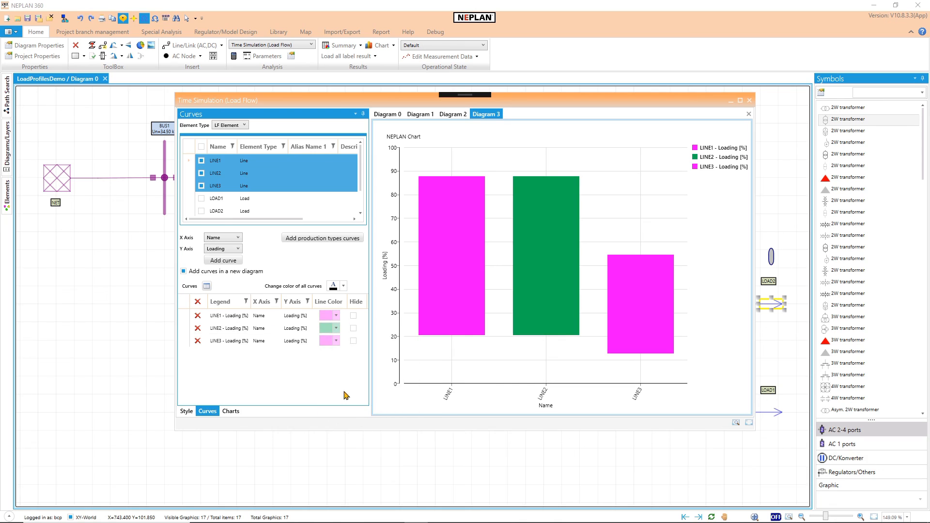
click(337, 342)
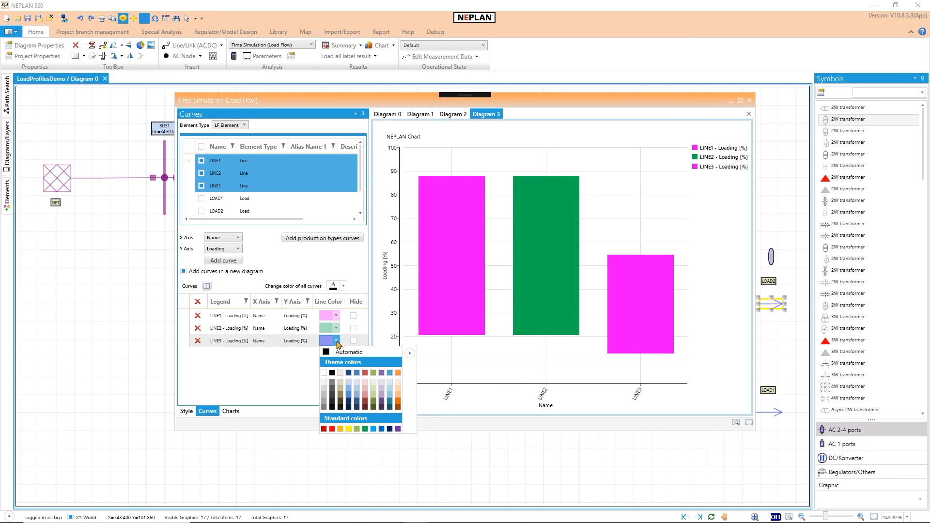
click(373, 429)
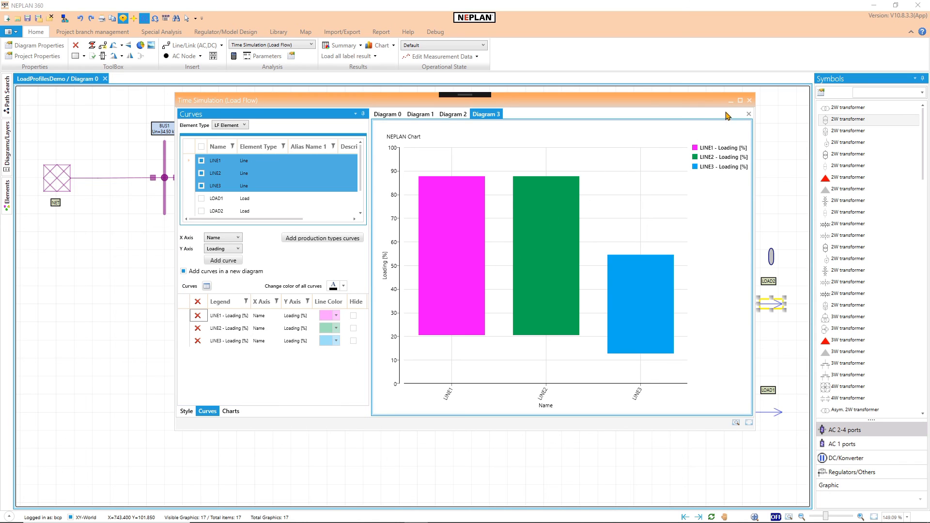
Step: Close the time simulation chart window and save its changes
click(749, 102)
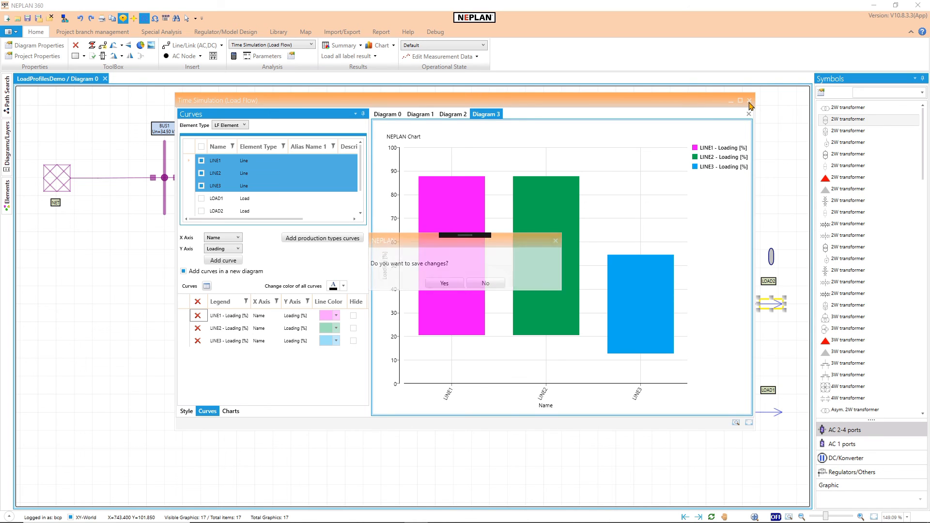
click(445, 283)
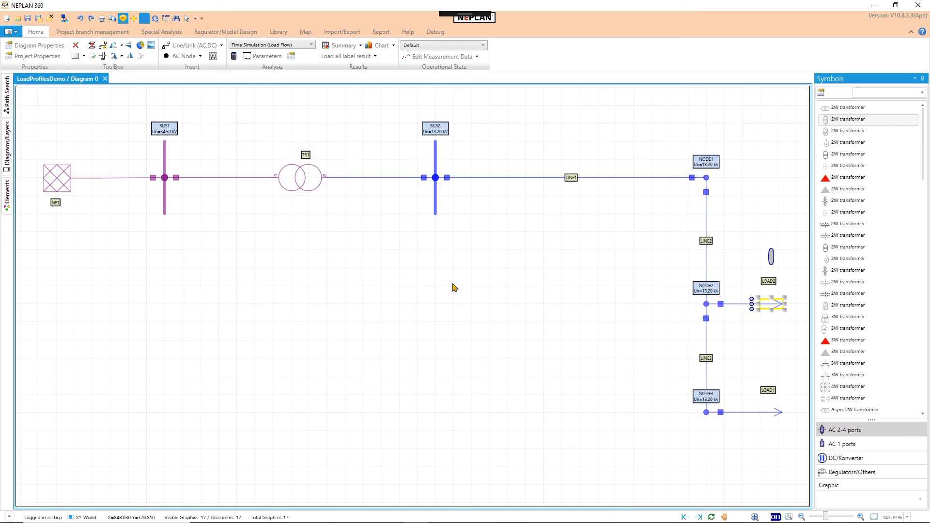